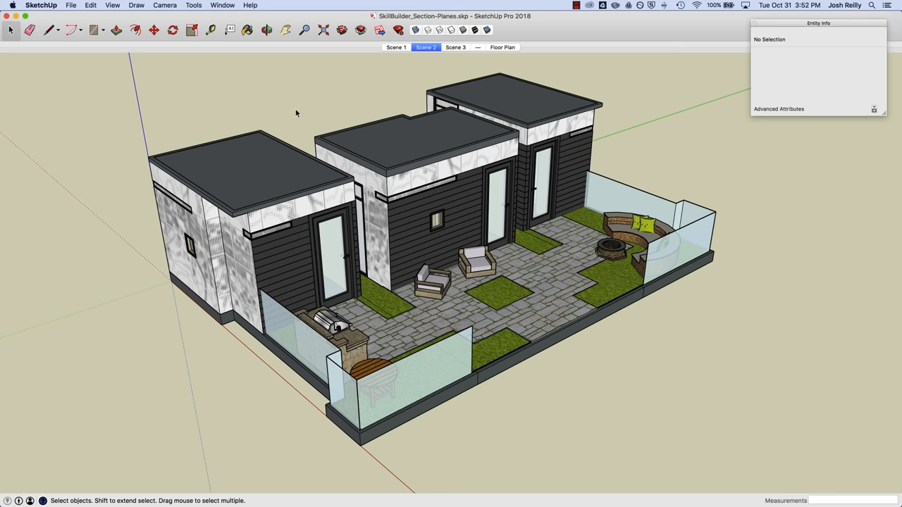
- Briefly show and close the large tool palette from the View menu
{"action": "left_click", "coordinate": [112, 5]}
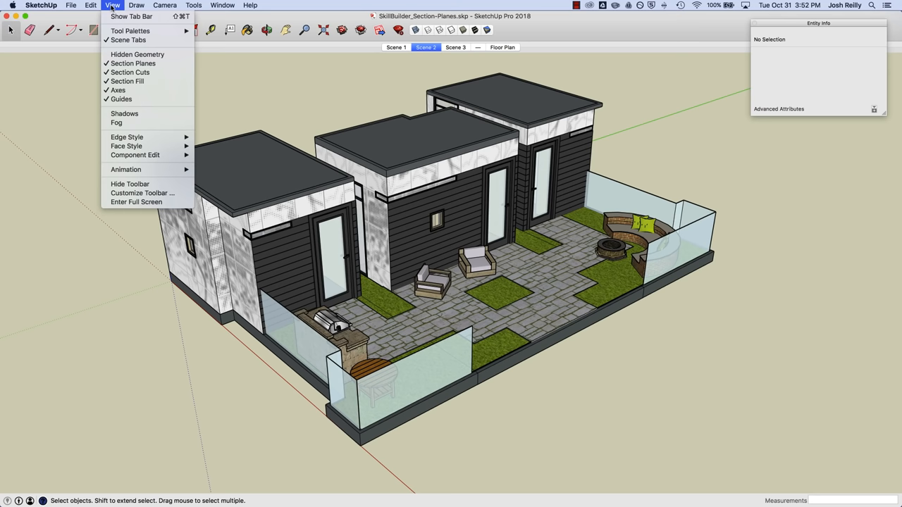
{"action": "mouse_move", "coordinate": [130, 31]}
{"action": "left_click", "coordinate": [219, 32]}
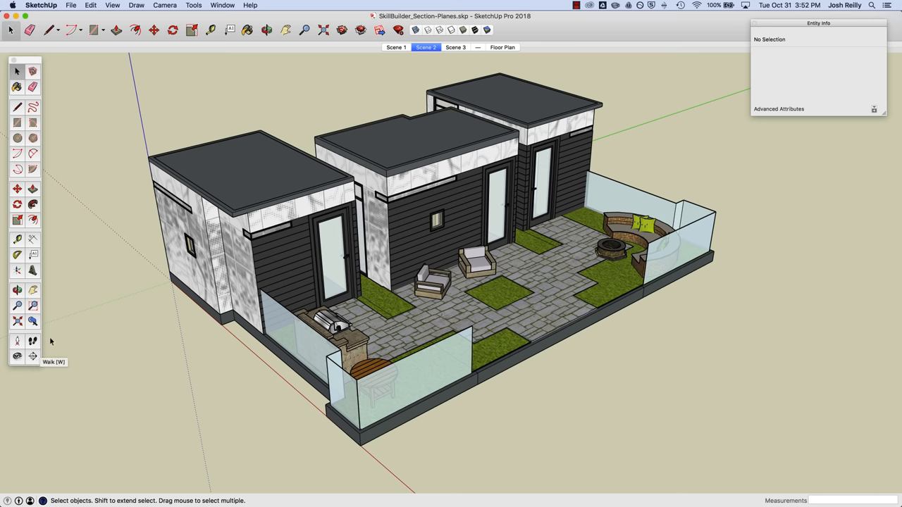
{"action": "left_click", "coordinate": [13, 60]}
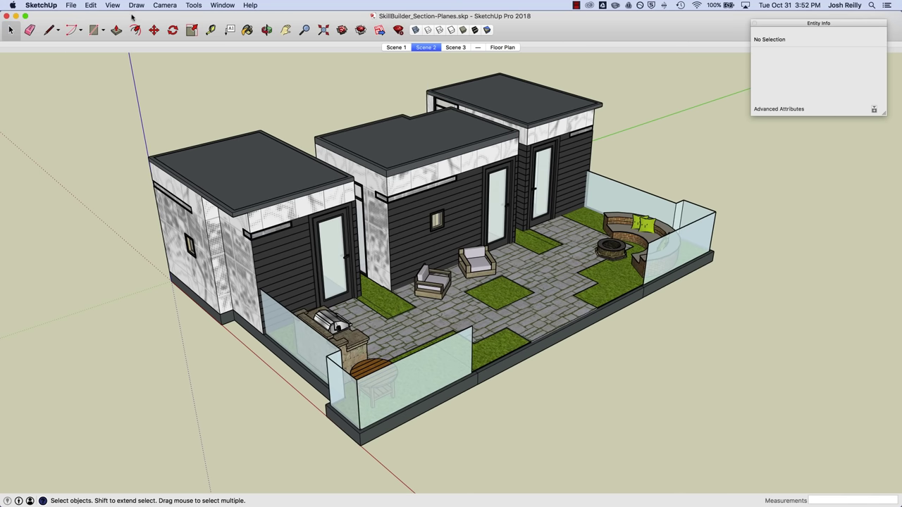
{"action": "left_click", "coordinate": [194, 5]}
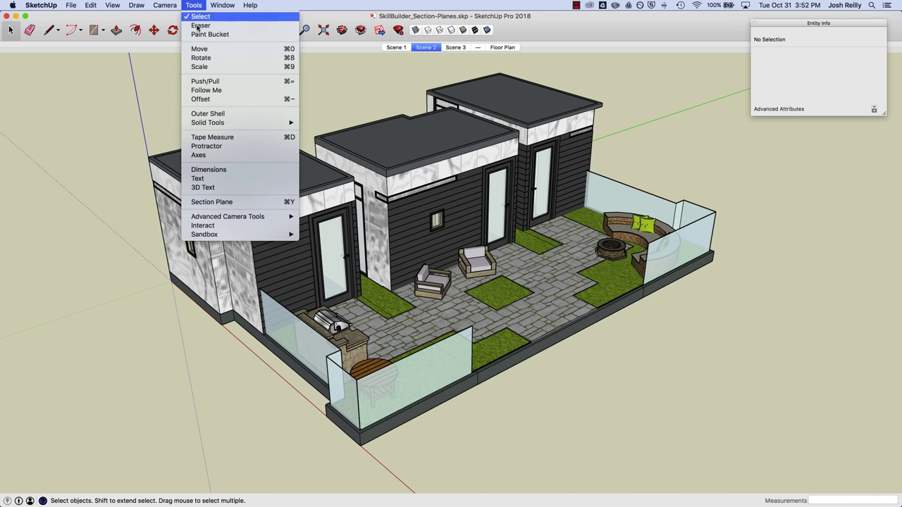
- Start a new section plane named Floor Plan with symbol 1, ready to place
{"action": "left_click", "coordinate": [237, 205]}
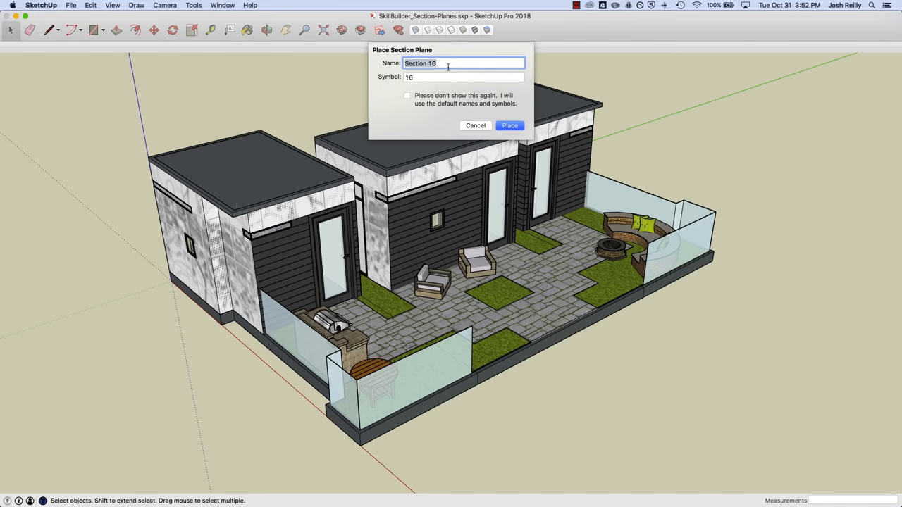
{"action": "type", "text": "Floor Plan"}
{"action": "left_click", "coordinate": [436, 77]}
{"action": "type", "text": "1"}
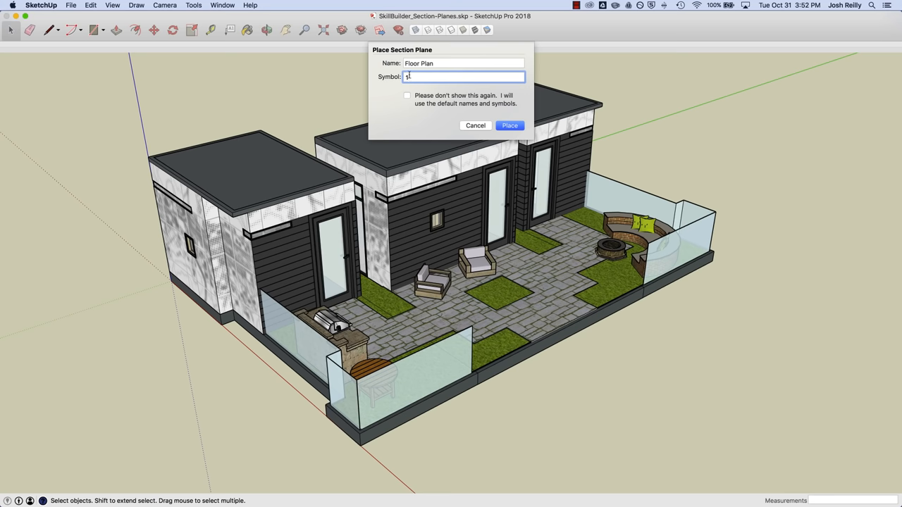
{"action": "left_click", "coordinate": [516, 129]}
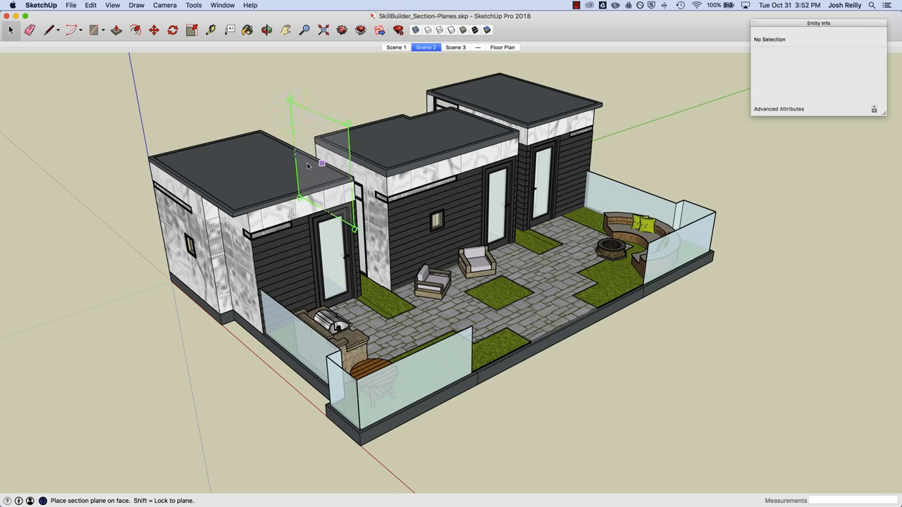
- Place the section plane on the left roof and show the Outliner hierarchy panel
{"action": "left_click", "coordinate": [242, 180]}
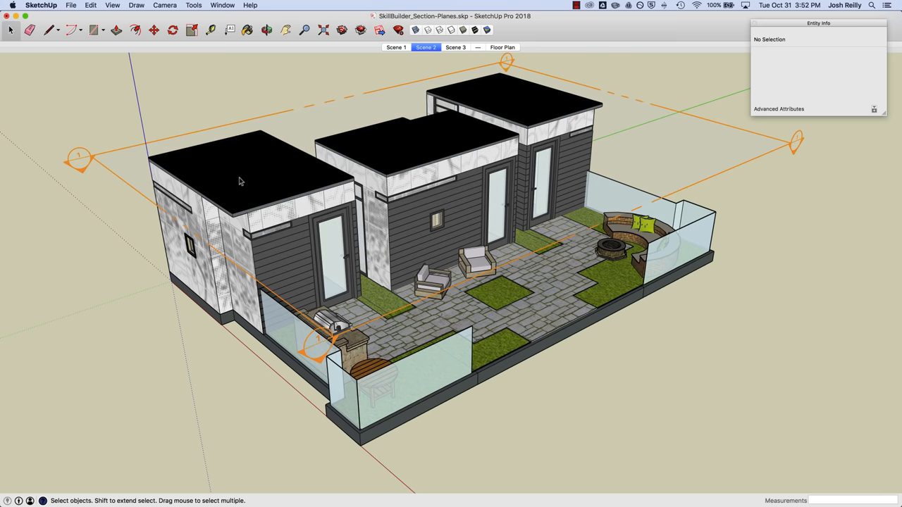
{"action": "left_click", "coordinate": [118, 163]}
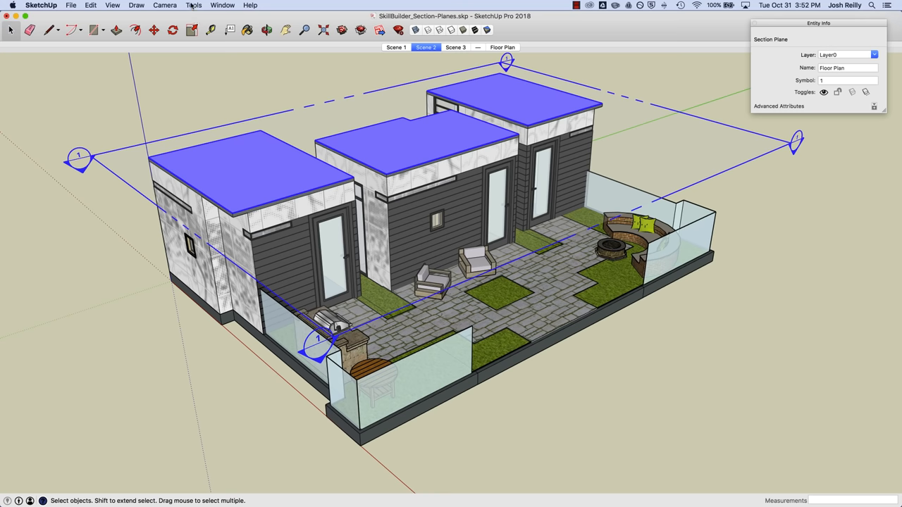
{"action": "left_click", "coordinate": [214, 6]}
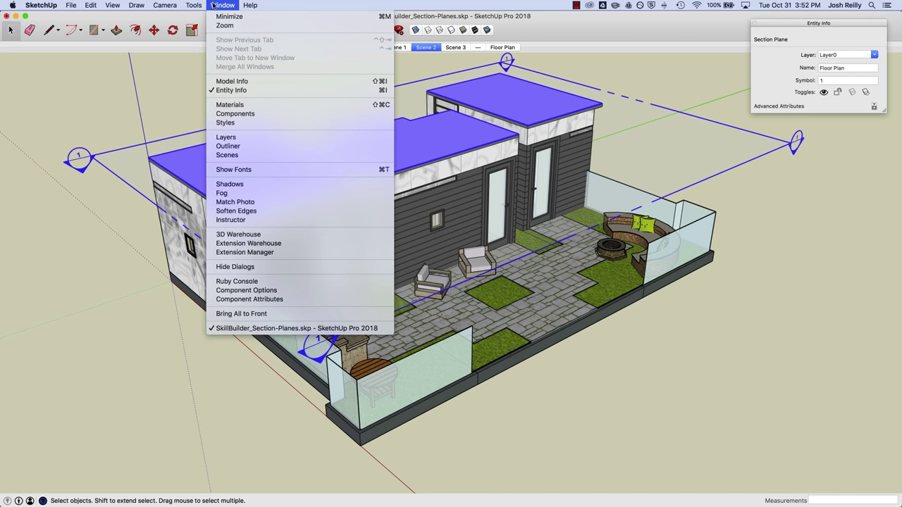
{"action": "left_click", "coordinate": [228, 146]}
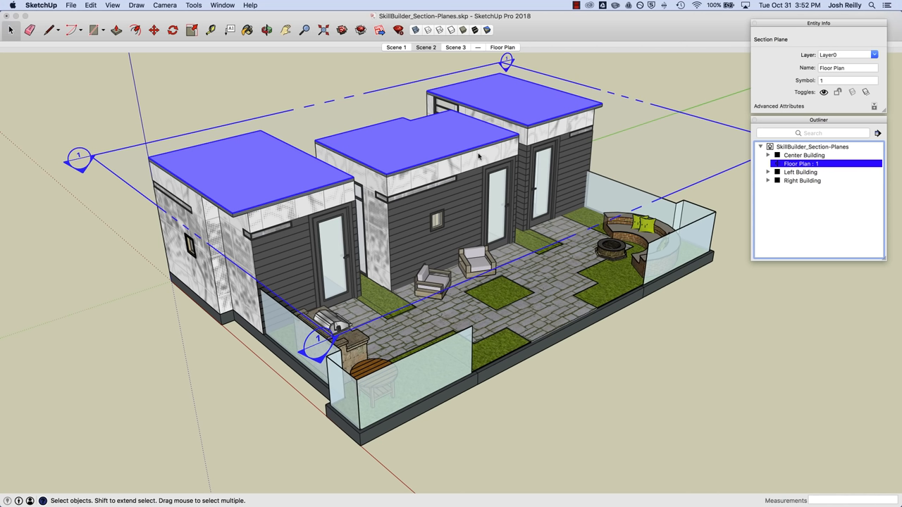
{"action": "left_click", "coordinate": [109, 162]}
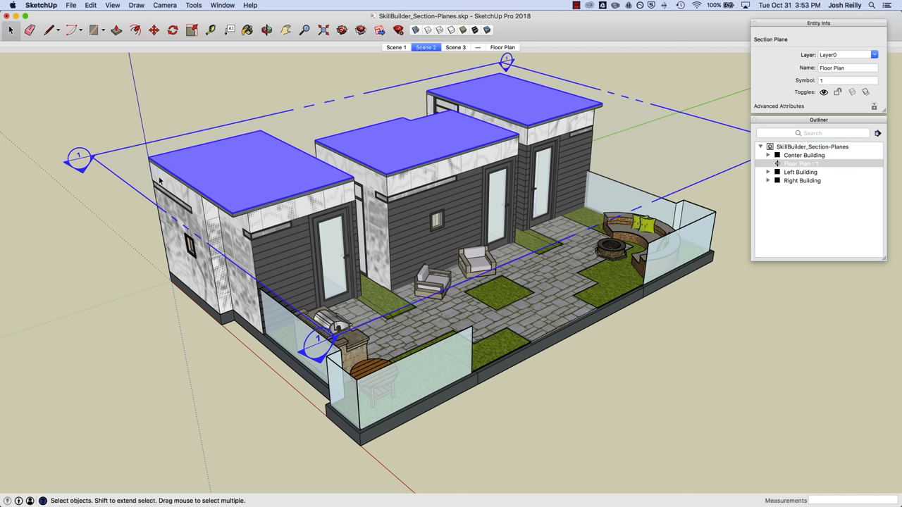
- Move the section plane down so it cuts through the buildings
{"action": "left_click", "coordinate": [153, 31]}
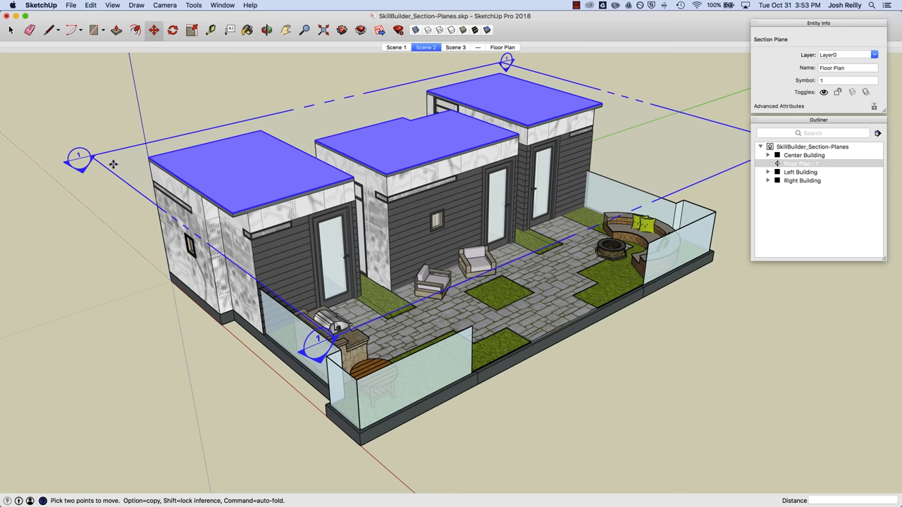
{"action": "left_click_drag", "start_coordinate": [111, 178], "coordinate": [127, 235]}
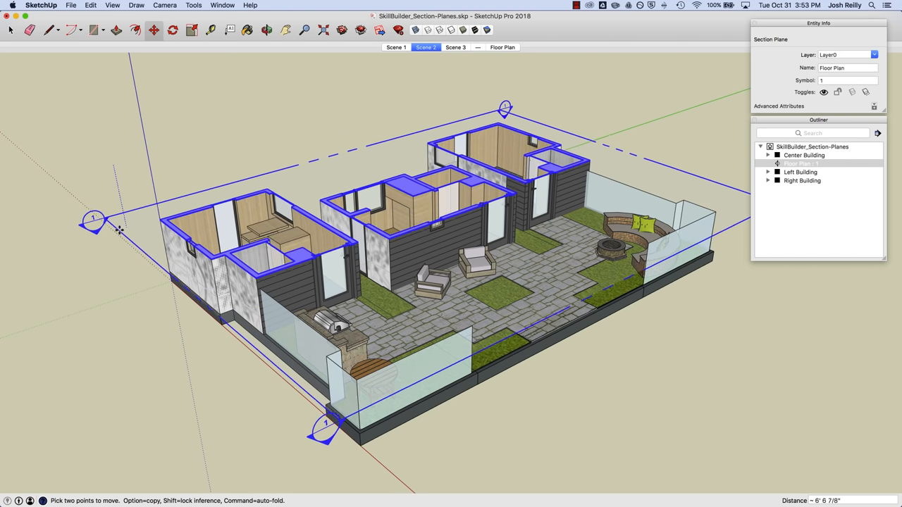
{"action": "left_click", "coordinate": [127, 234]}
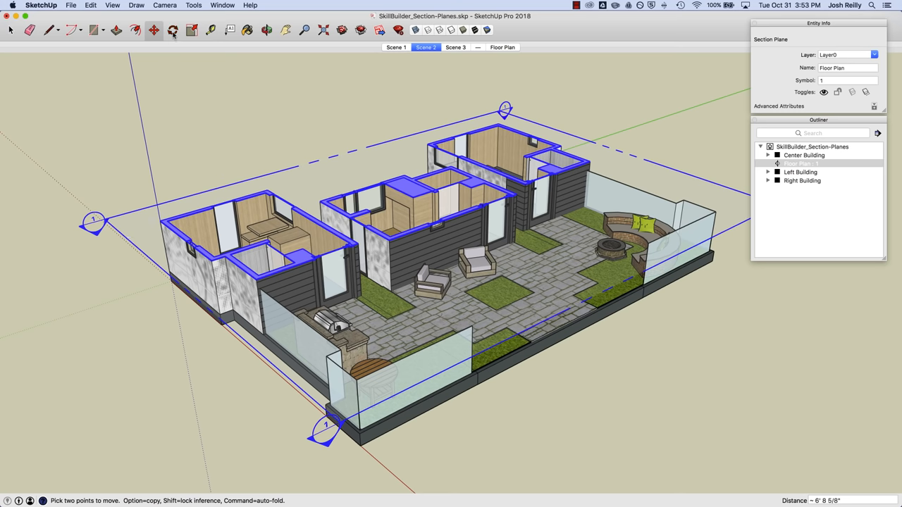
- Rotate the section plane slightly about the model's corner, then deselect it
{"action": "left_click", "coordinate": [172, 30]}
{"action": "middle_click_drag", "start_coordinate": [261, 310], "coordinate": [247, 296]}
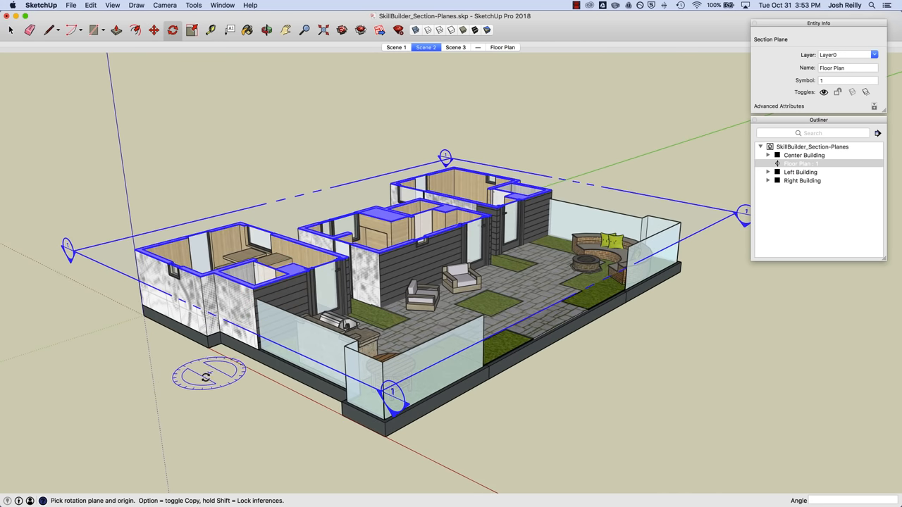
{"action": "left_click", "coordinate": [208, 347]}
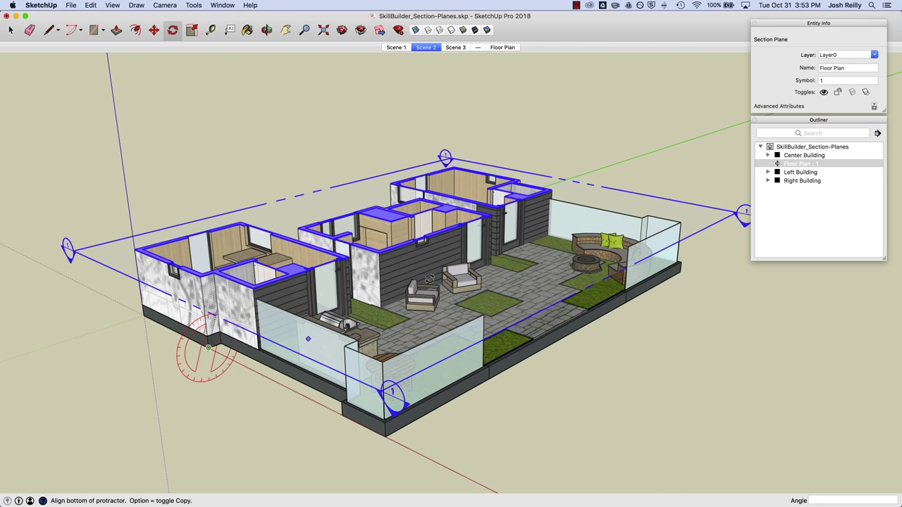
{"action": "left_click", "coordinate": [534, 236]}
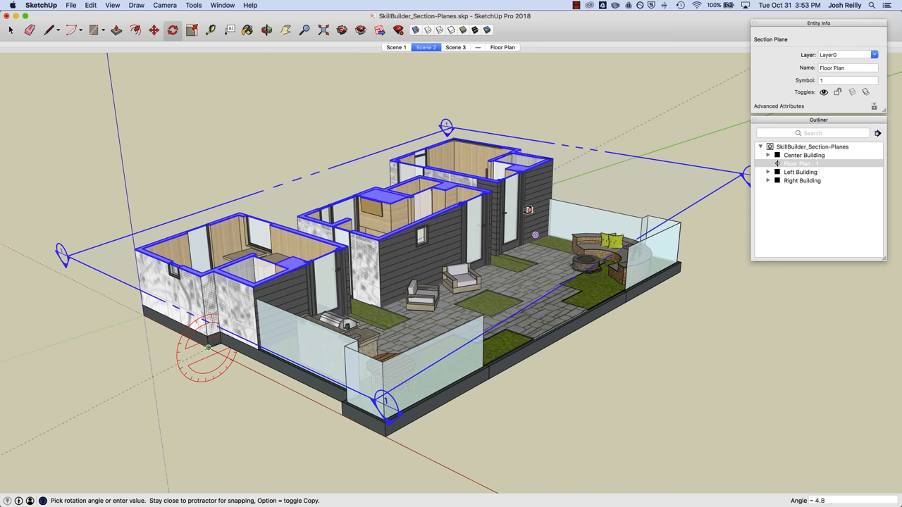
{"action": "left_click", "coordinate": [584, 352]}
{"action": "key", "text": "space"}
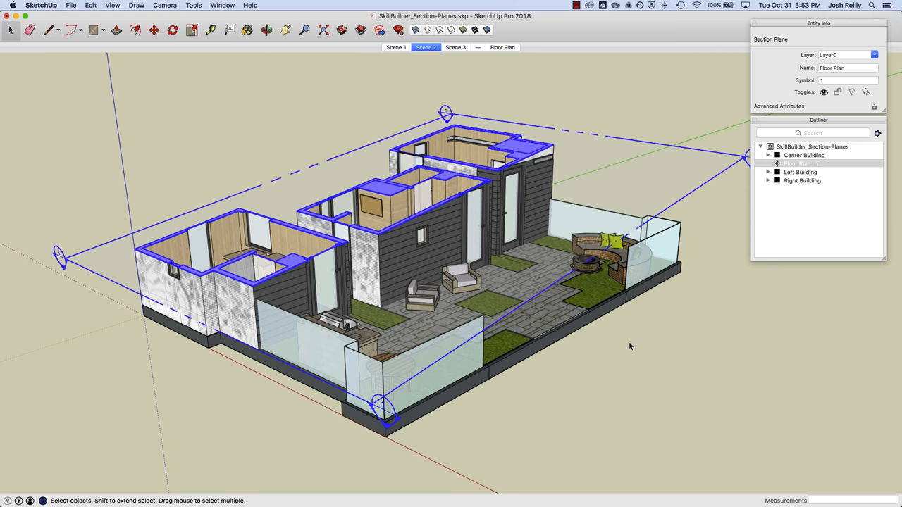
{"action": "left_click", "coordinate": [629, 345]}
- Undo the tilt so the Floor Plan plane is level again
{"action": "middle_click_drag", "start_coordinate": [629, 345], "coordinate": [459, 293]}
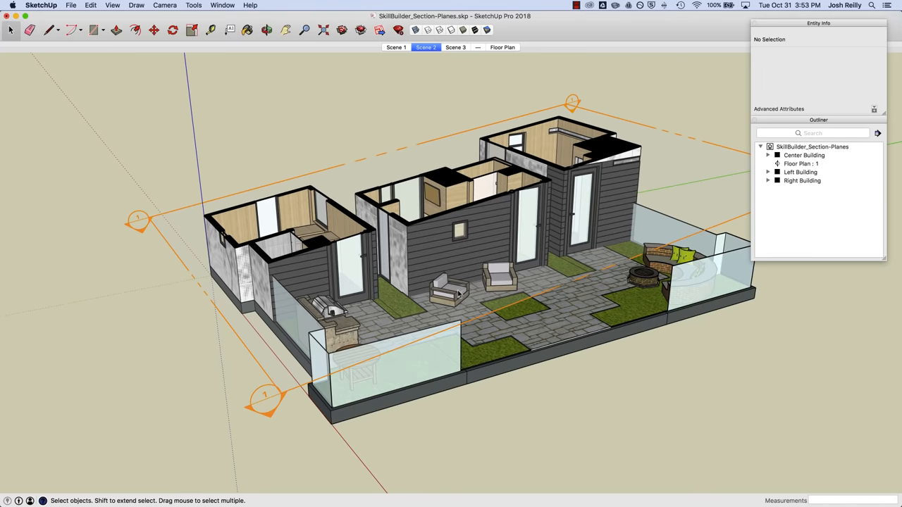
{"action": "key", "text": "super+z"}
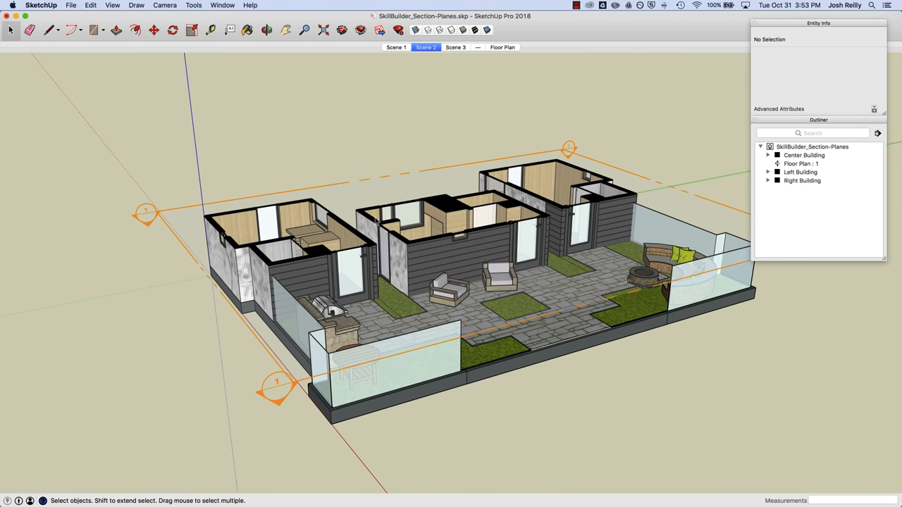
{"action": "middle_click_drag", "start_coordinate": [377, 222], "coordinate": [421, 274]}
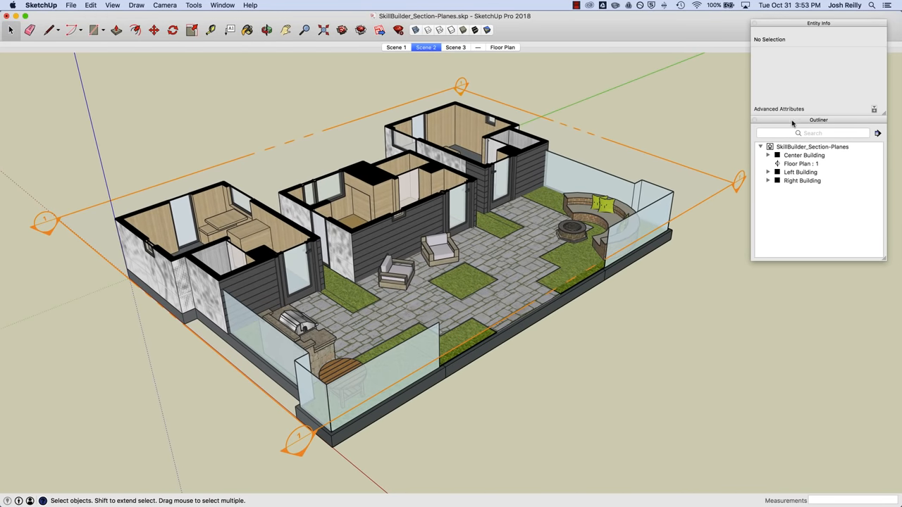
- Explore the Floor Plan section plane's context menus in the Outliner and model, including Rename
{"action": "right_click", "coordinate": [791, 166]}
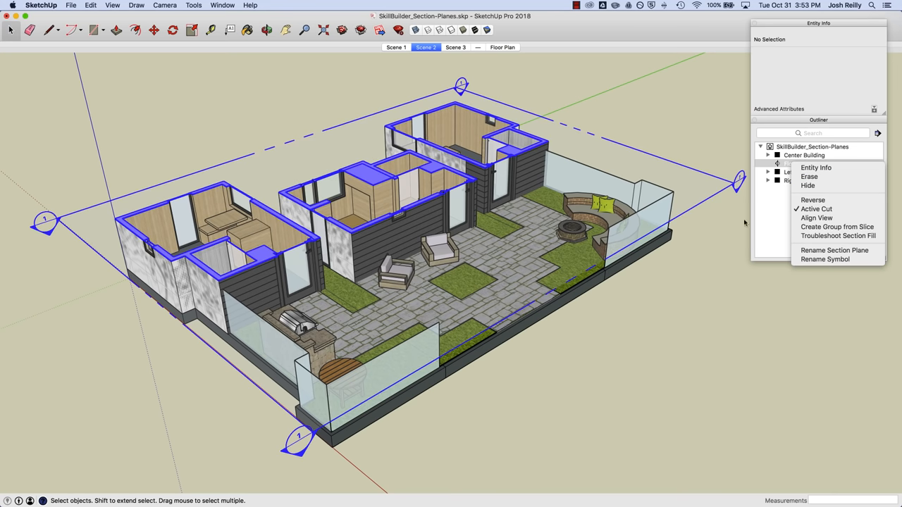
{"action": "right_click", "coordinate": [697, 185]}
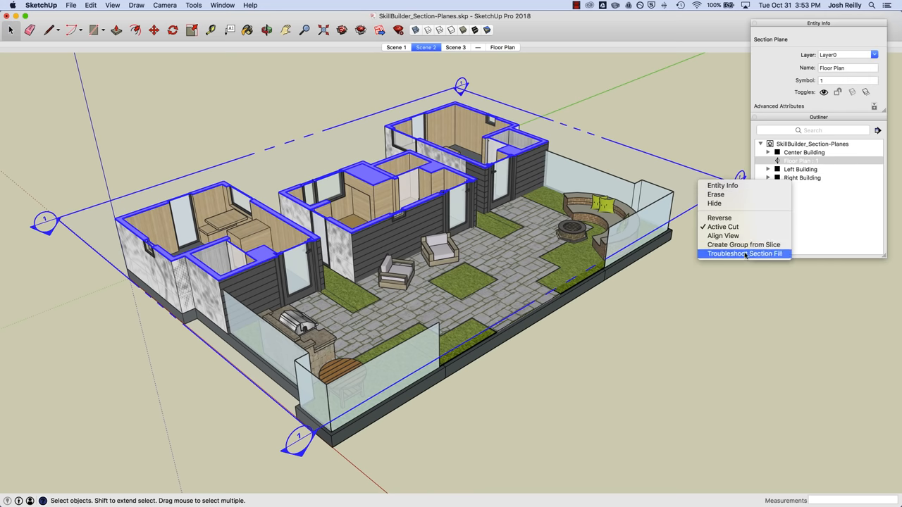
{"action": "right_click", "coordinate": [802, 163]}
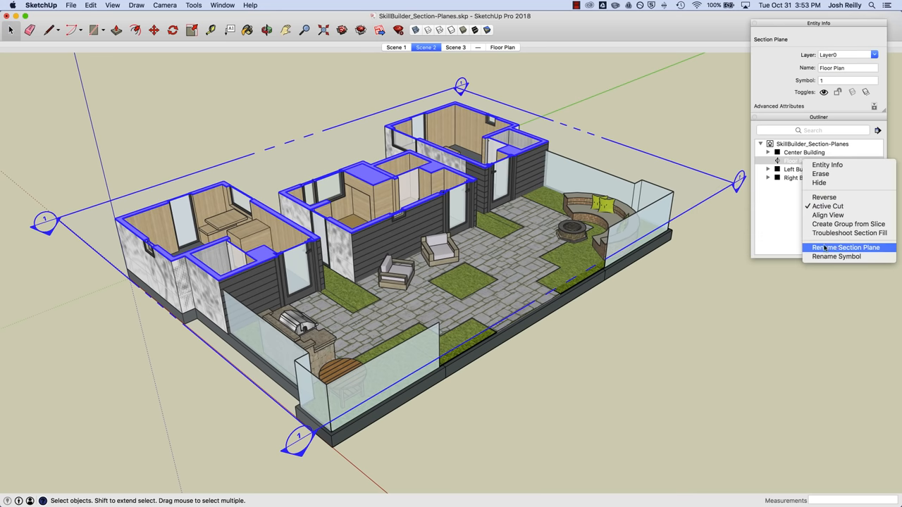
{"action": "left_click", "coordinate": [847, 248]}
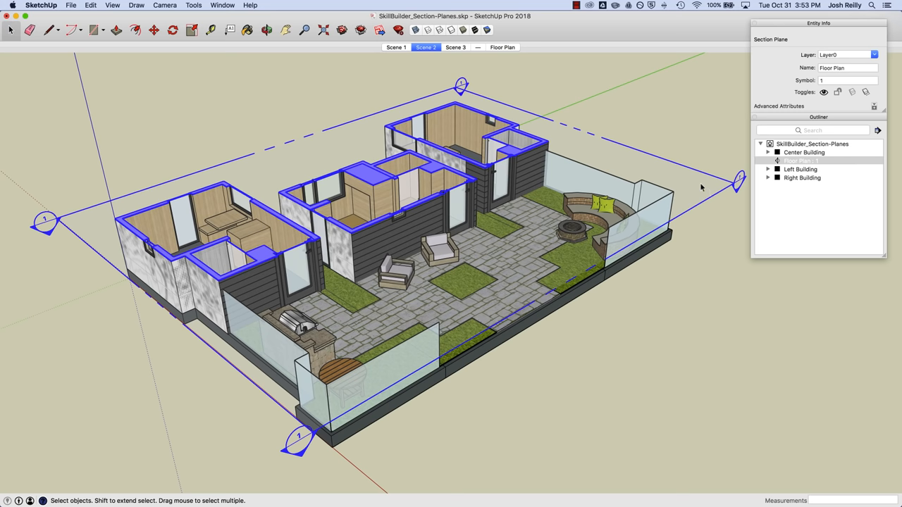
{"action": "right_click", "coordinate": [701, 185]}
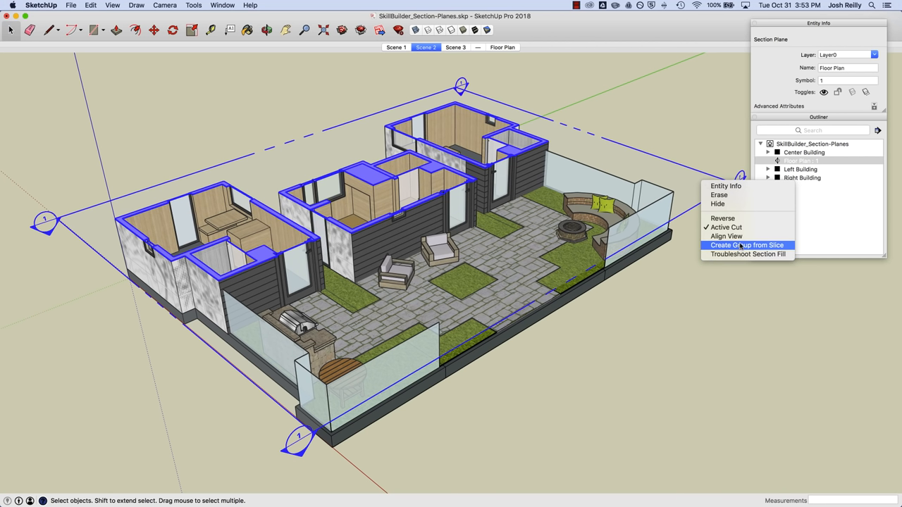
- Hide the Floor Plan section plane, then unhide it again from the Outliner
{"action": "left_click", "coordinate": [721, 205]}
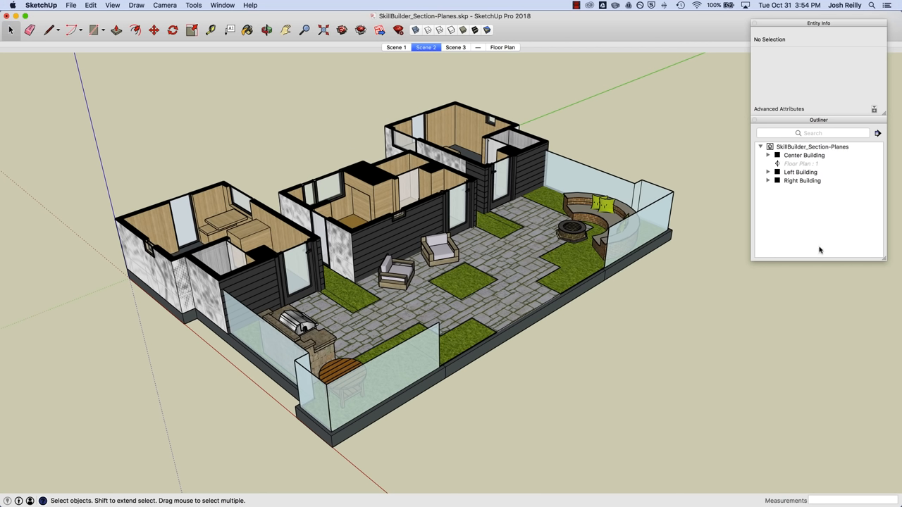
{"action": "left_click", "coordinate": [794, 166]}
{"action": "left_click", "coordinate": [794, 164]}
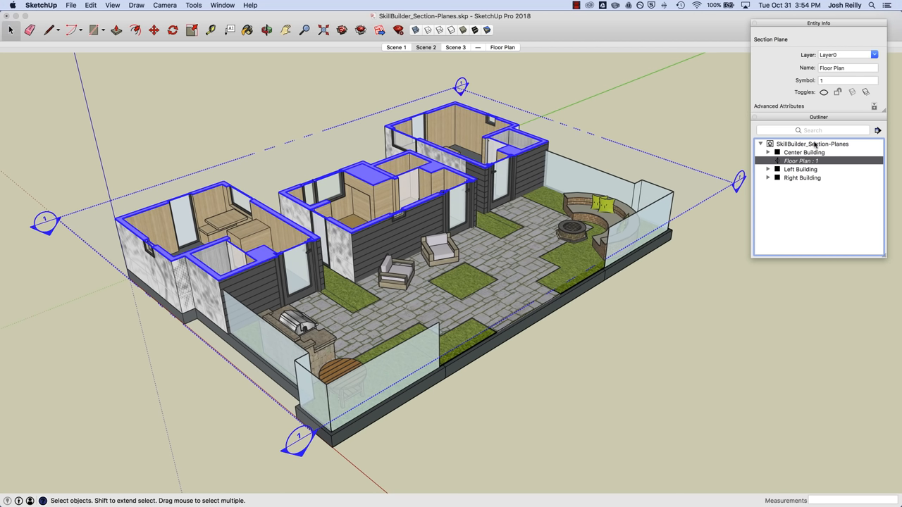
{"action": "right_click", "coordinate": [788, 162]}
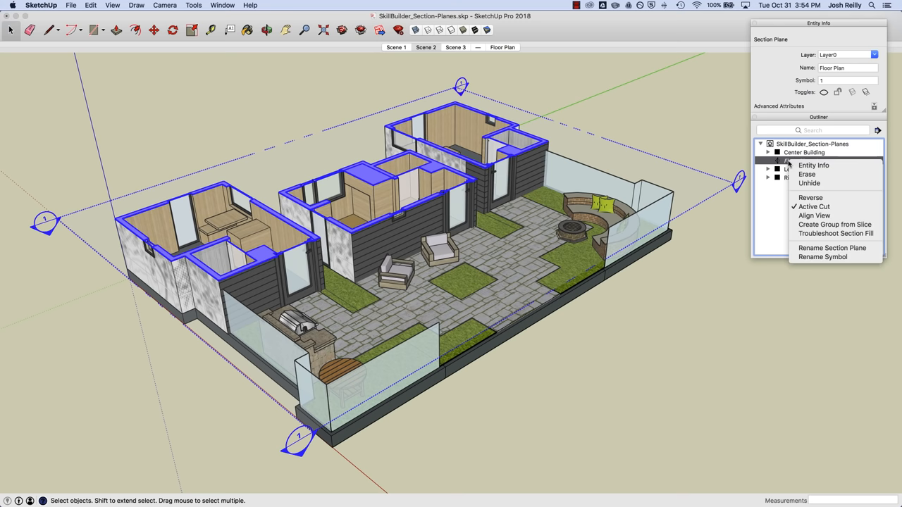
{"action": "left_click", "coordinate": [808, 184]}
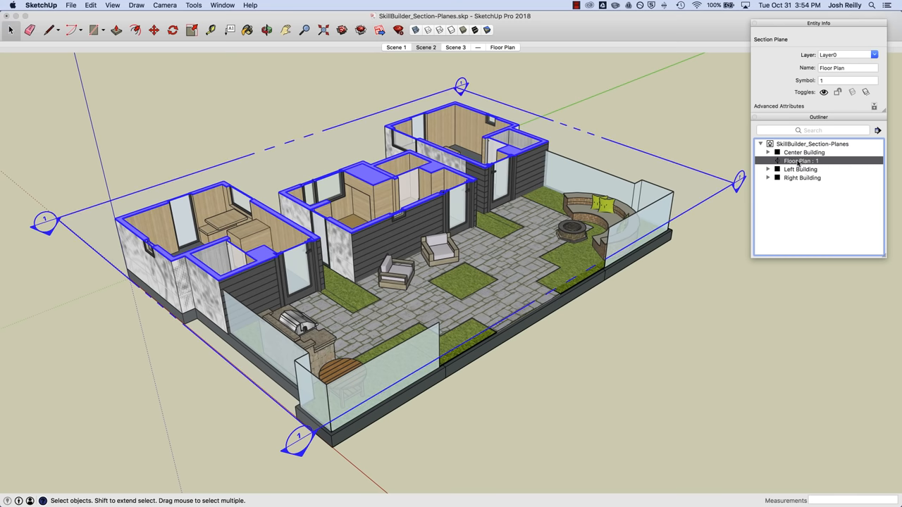
- Reverse the Floor Plan section cut to show the buildings' upper portions
{"action": "right_click", "coordinate": [798, 162]}
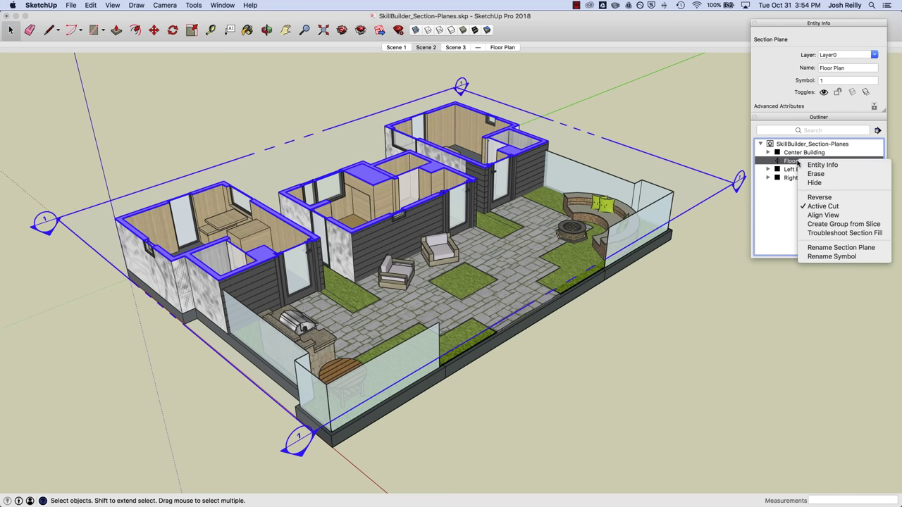
{"action": "left_click", "coordinate": [821, 197]}
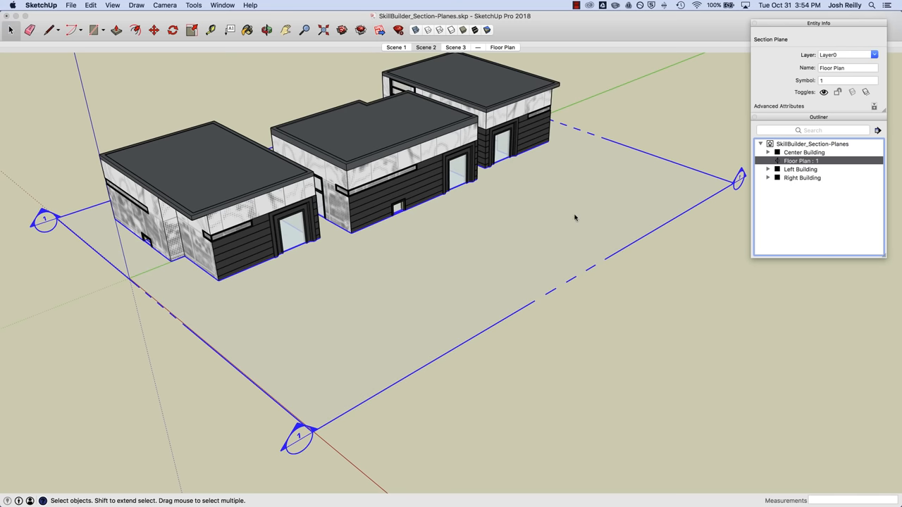
{"action": "right_click", "coordinate": [799, 164]}
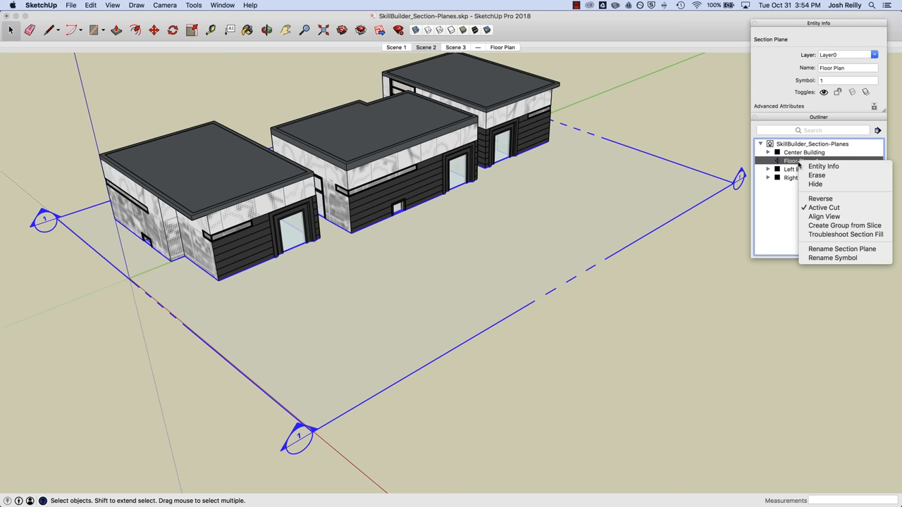
{"action": "left_click", "coordinate": [818, 226]}
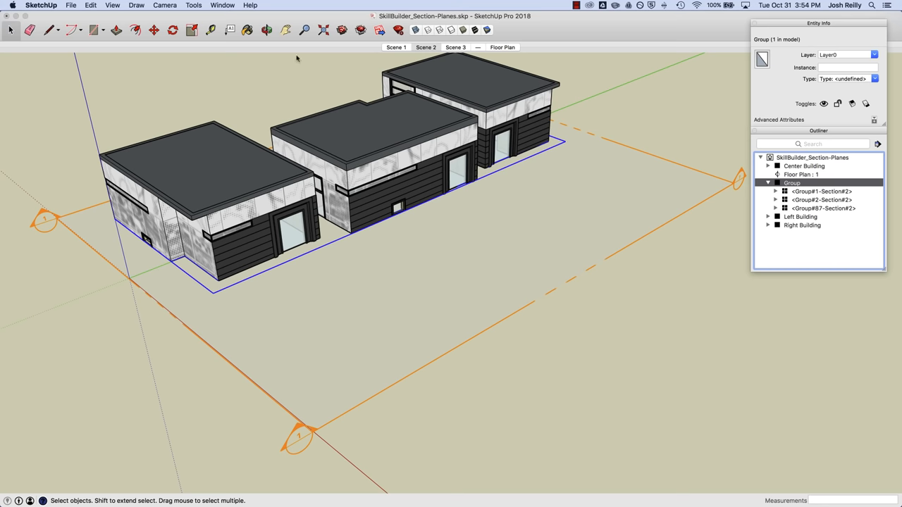
{"action": "left_click", "coordinate": [154, 32]}
{"action": "mouse_move", "coordinate": [362, 117]}
{"action": "middle_mouse_down"}
{"action": "mouse_move", "coordinate": [402, 195]}
{"action": "mouse_move", "coordinate": [374, 204]}
{"action": "middle_mouse_up"}
{"action": "left_click", "coordinate": [266, 330]}
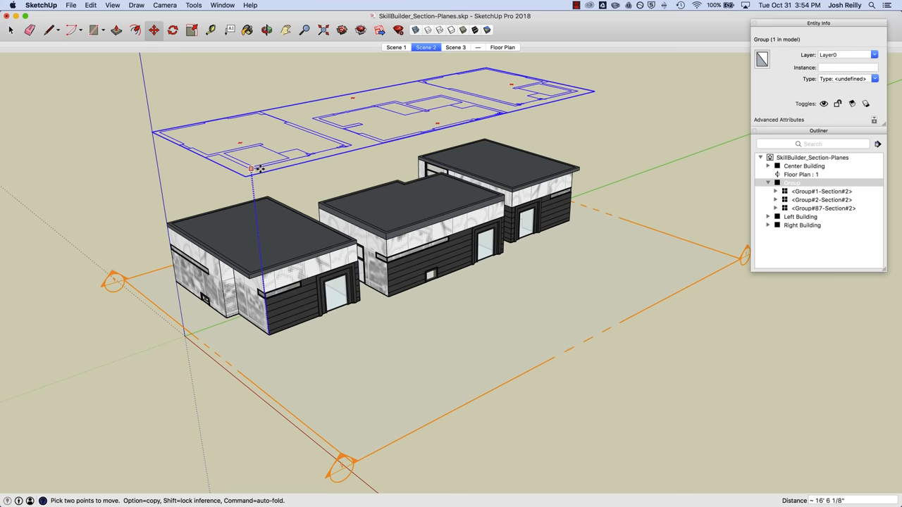
{"action": "left_click", "coordinate": [255, 149]}
{"action": "key", "text": "space"}
{"action": "left_click", "coordinate": [238, 119]}
{"action": "mouse_move", "coordinate": [238, 119]}
{"action": "middle_mouse_down"}
{"action": "mouse_move", "coordinate": [251, 151]}
{"action": "mouse_move", "coordinate": [226, 134]}
{"action": "mouse_move", "coordinate": [419, 147]}
{"action": "mouse_move", "coordinate": [273, 163]}
{"action": "middle_mouse_up"}
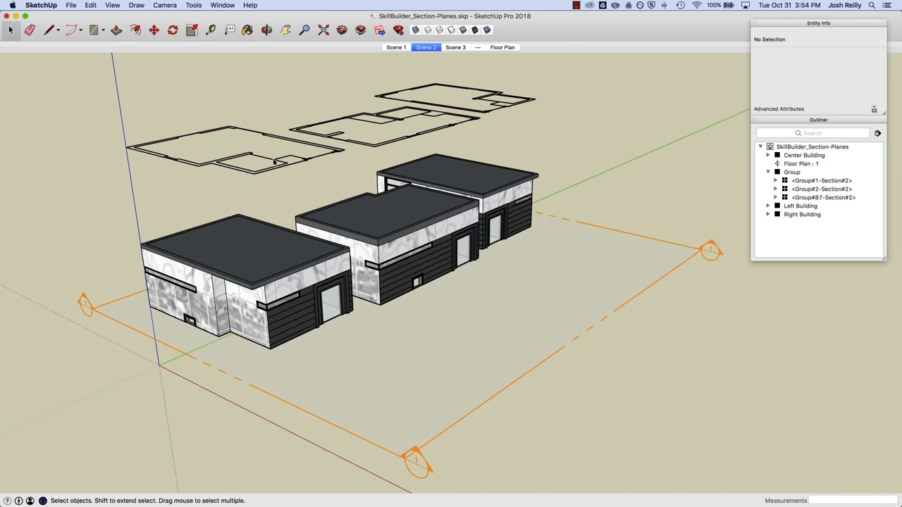
{"action": "double_click", "coordinate": [273, 164]}
{"action": "scroll", "coordinate": [320, 221], "scroll_direction": "up", "scroll_amount": 3}
{"action": "scroll", "coordinate": [320, 221], "scroll_direction": "up", "scroll_amount": 3}
{"action": "middle_click_drag", "start_coordinate": [302, 249], "coordinate": [306, 248]}
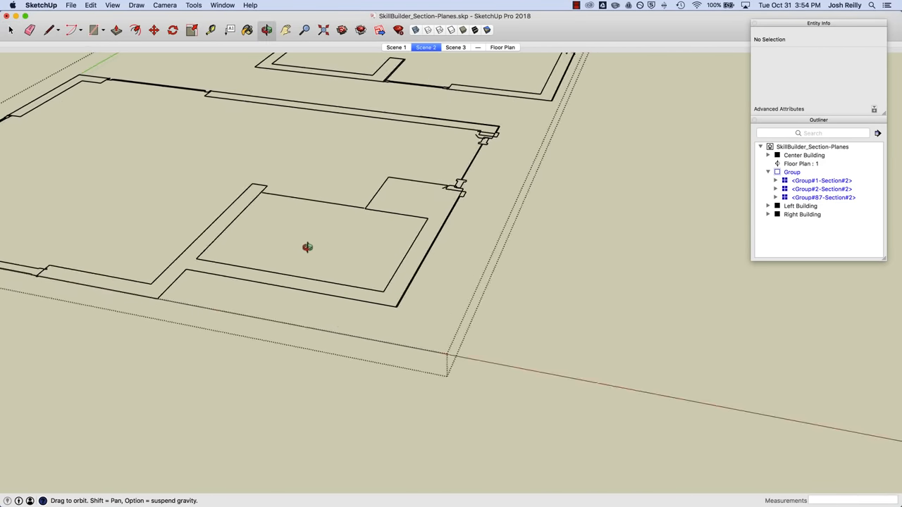
{"action": "scroll", "coordinate": [354, 223], "scroll_direction": "down", "scroll_amount": 3}
{"action": "scroll", "coordinate": [369, 195], "scroll_direction": "down", "scroll_amount": 2}
{"action": "mouse_move", "coordinate": [369, 195]}
{"action": "middle_mouse_down"}
{"action": "mouse_move", "coordinate": [354, 261]}
{"action": "mouse_move", "coordinate": [217, 201]}
{"action": "mouse_move", "coordinate": [324, 255]}
{"action": "mouse_move", "coordinate": [298, 262]}
{"action": "mouse_move", "coordinate": [307, 237]}
{"action": "middle_mouse_up"}
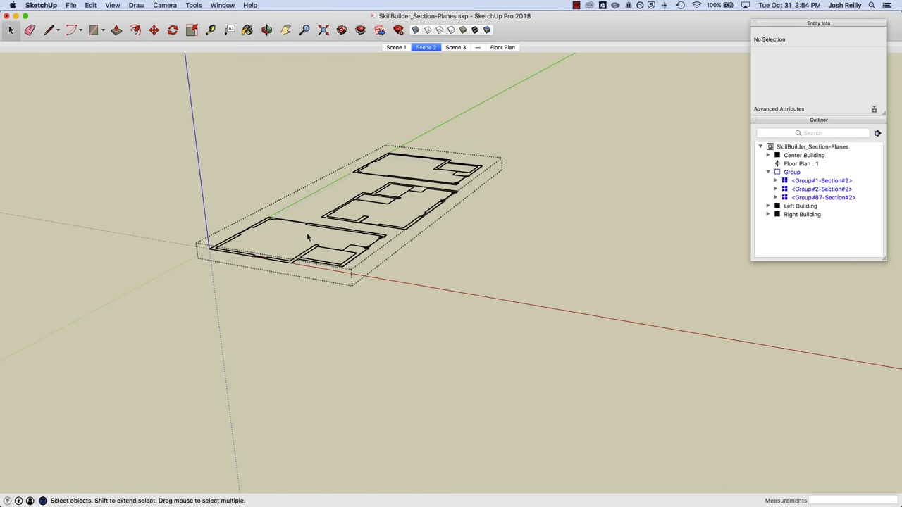
{"action": "key", "text": "Escape"}
{"action": "left_click", "coordinate": [300, 226]}
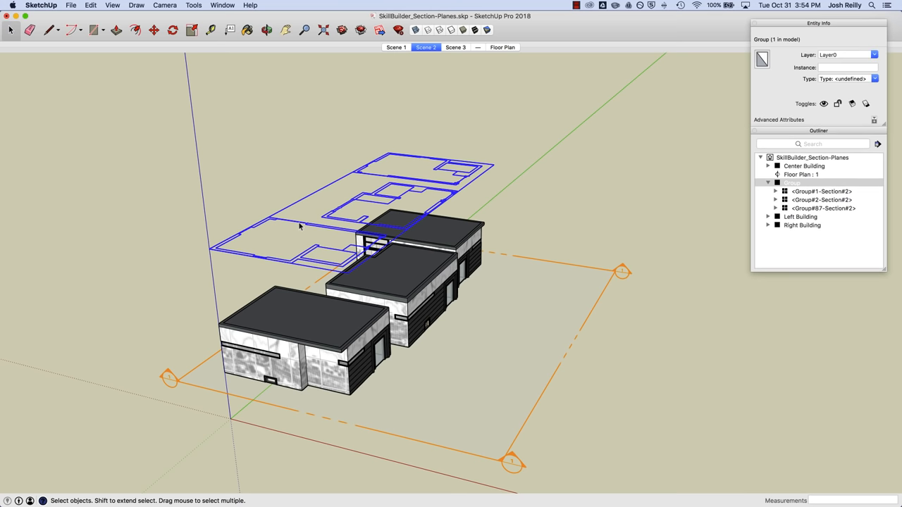
{"action": "key", "text": "Delete"}
- Reverse the Floor Plan cut back so the room interiors and patio are exposed
{"action": "mouse_move", "coordinate": [344, 238]}
{"action": "middle_mouse_down"}
{"action": "mouse_move", "coordinate": [320, 236]}
{"action": "mouse_move", "coordinate": [465, 302]}
{"action": "mouse_move", "coordinate": [536, 299]}
{"action": "middle_mouse_up"}
{"action": "right_click", "coordinate": [677, 292]}
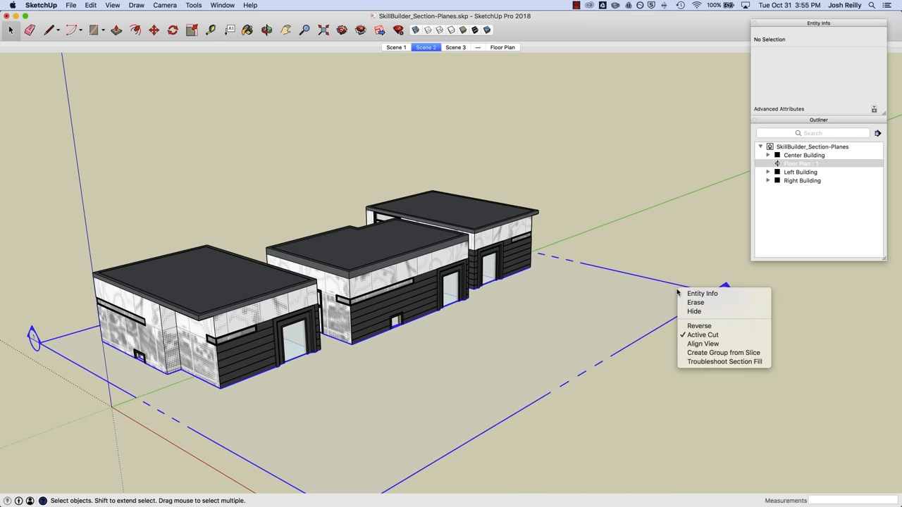
{"action": "left_click", "coordinate": [702, 327]}
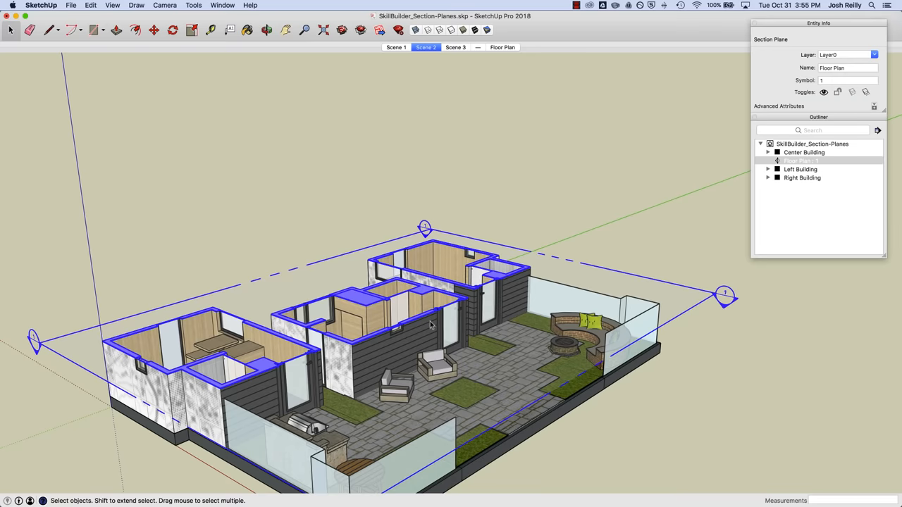
{"action": "mouse_move", "coordinate": [440, 305]}
{"action": "middle_mouse_down"}
{"action": "mouse_move", "coordinate": [435, 242]}
{"action": "mouse_move", "coordinate": [549, 208]}
{"action": "middle_mouse_up"}
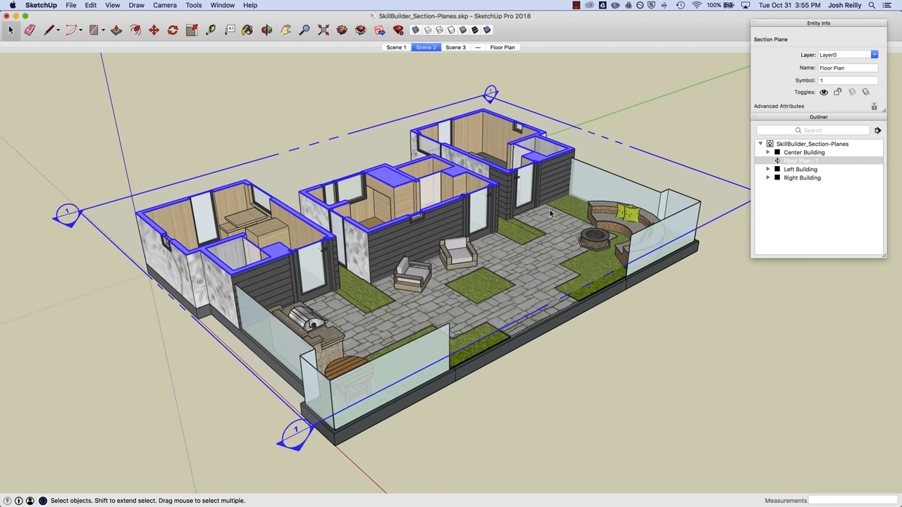
{"action": "right_click", "coordinate": [796, 163]}
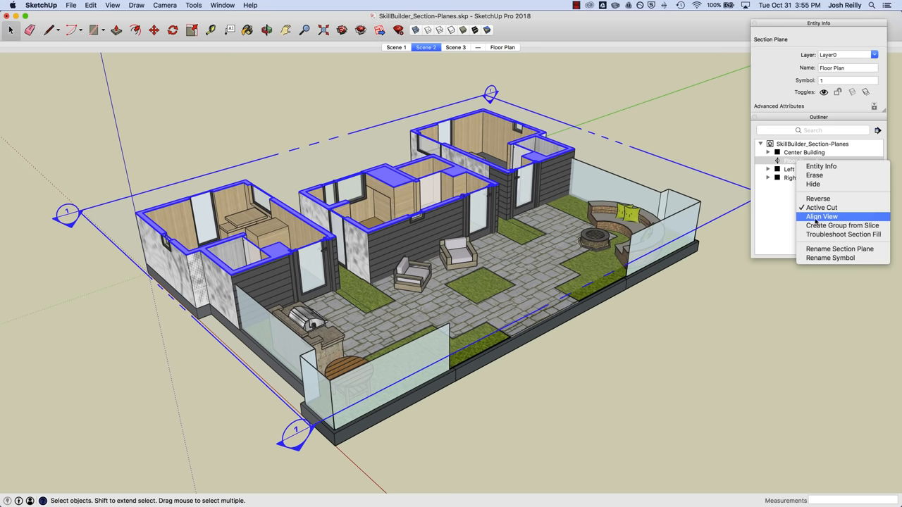
- Inside the Left Building group, align the view to a wall face, then exit the group
{"action": "left_click", "coordinate": [393, 85]}
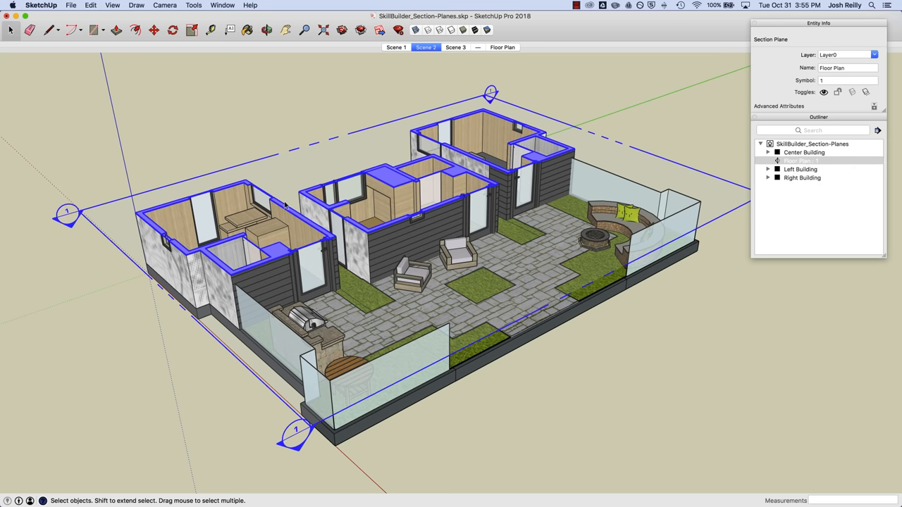
{"action": "middle_click_drag", "start_coordinate": [254, 236], "coordinate": [158, 318]}
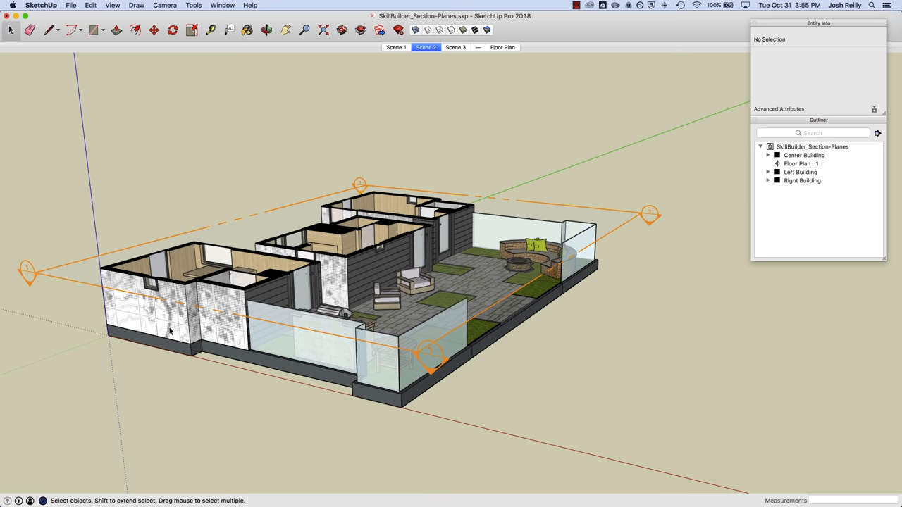
{"action": "double_click", "coordinate": [159, 318]}
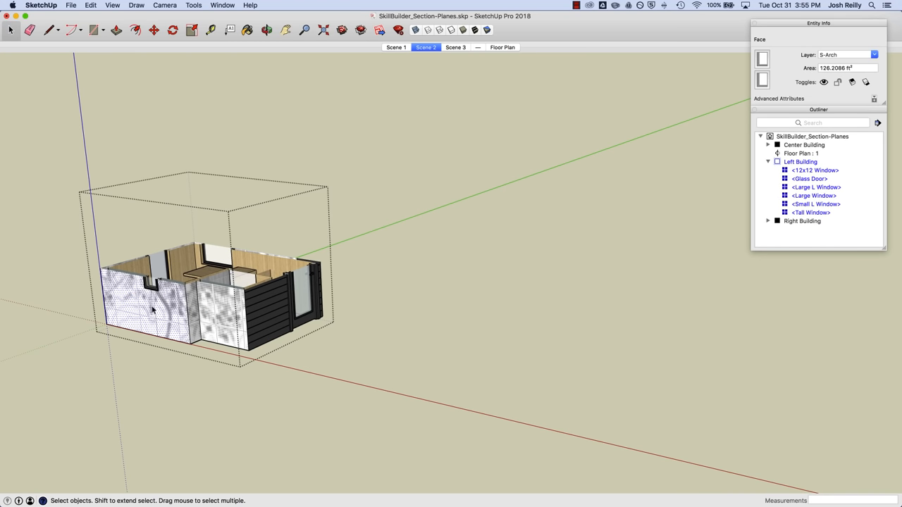
{"action": "right_click", "coordinate": [153, 309]}
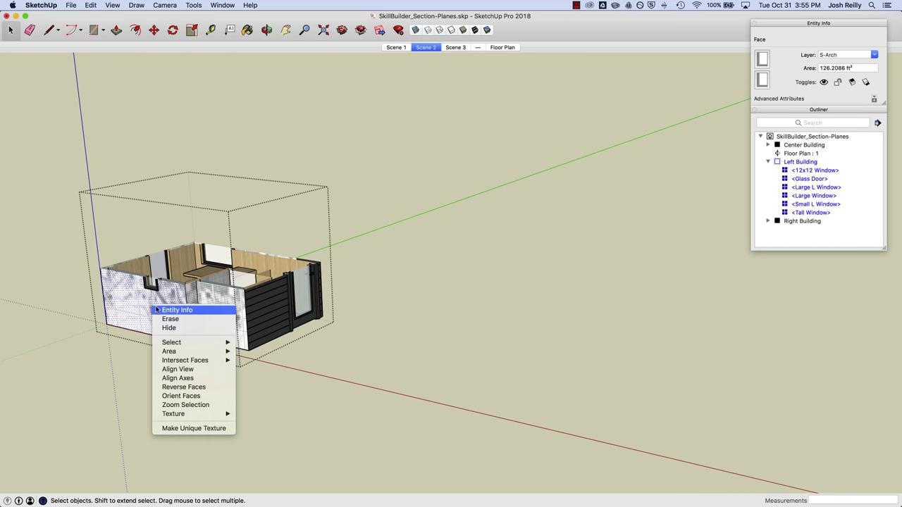
{"action": "left_click", "coordinate": [190, 369]}
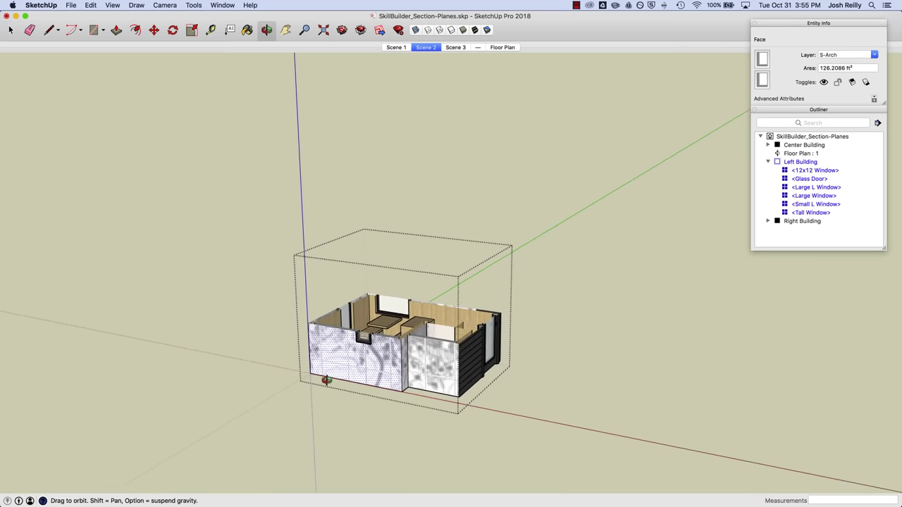
{"action": "middle_click_drag", "start_coordinate": [487, 290], "coordinate": [301, 377]}
{"action": "left_click", "coordinate": [300, 366]}
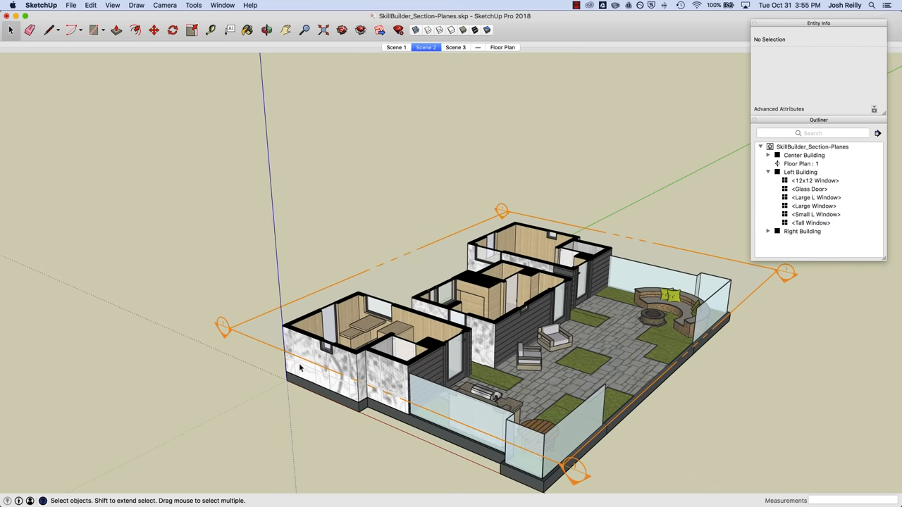
- Align the view to the Floor Plan section plane for a top-down plan
{"action": "right_click", "coordinate": [258, 329]}
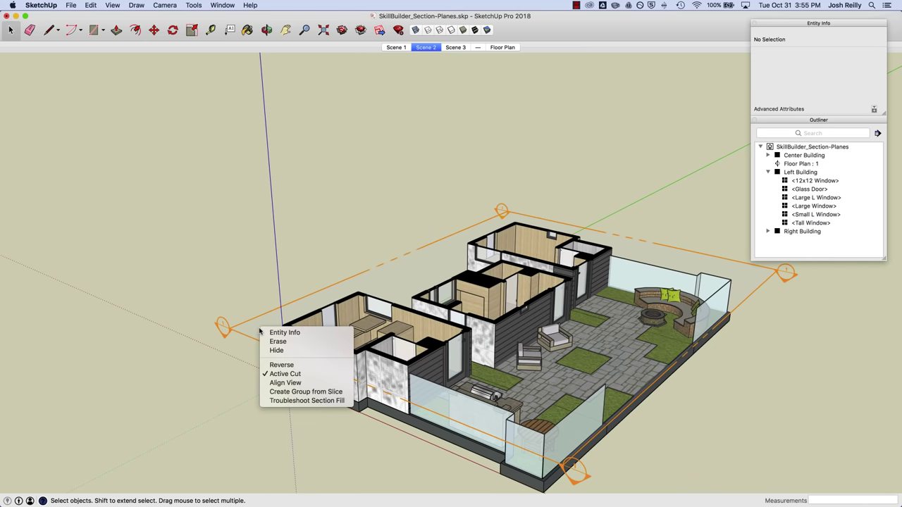
{"action": "left_click", "coordinate": [286, 383]}
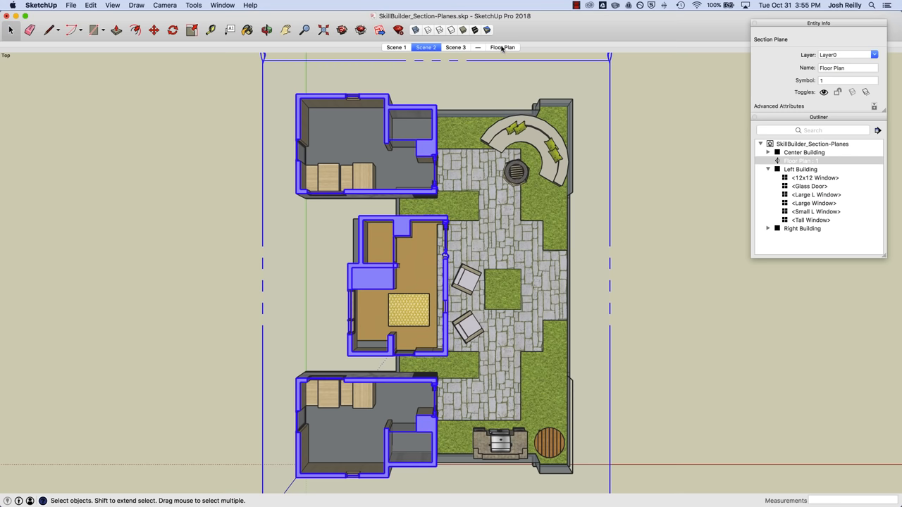
- Switch to the Floor Plan scene and glance at the Camera menu
{"action": "left_click", "coordinate": [502, 47]}
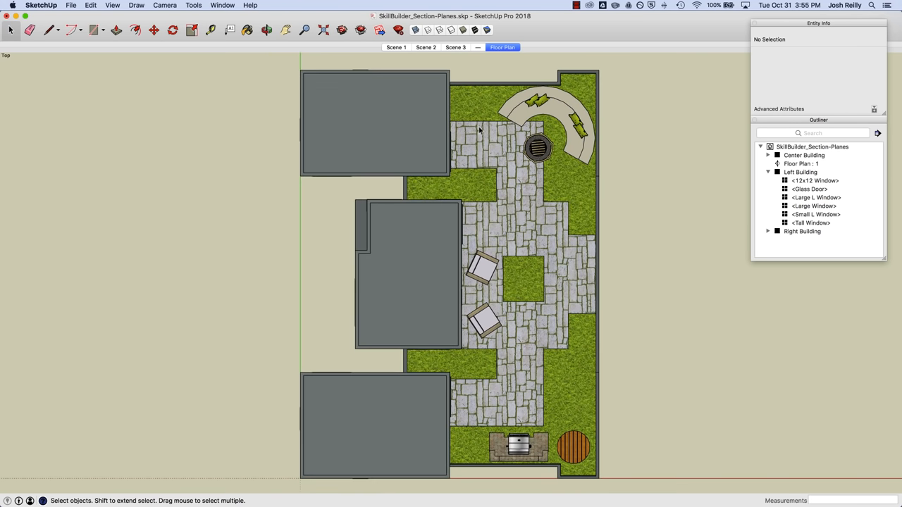
{"action": "left_click", "coordinate": [163, 6]}
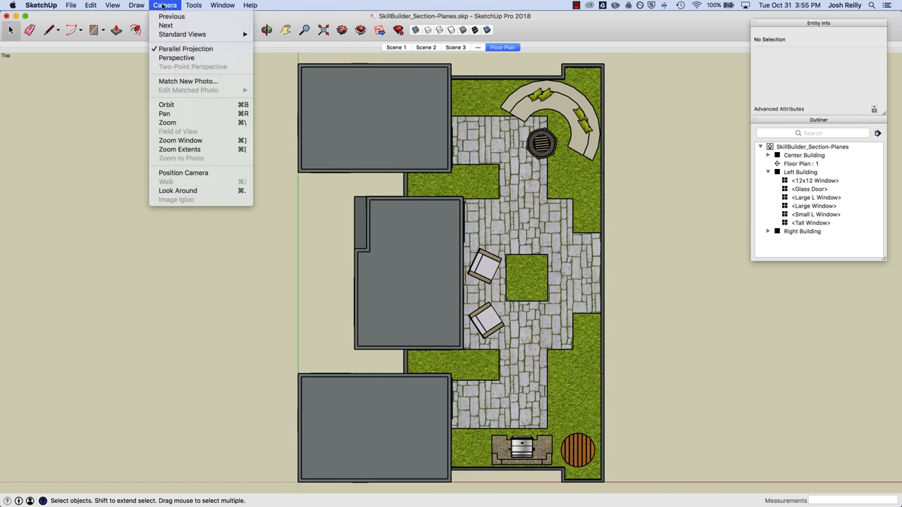
{"action": "left_click", "coordinate": [128, 92]}
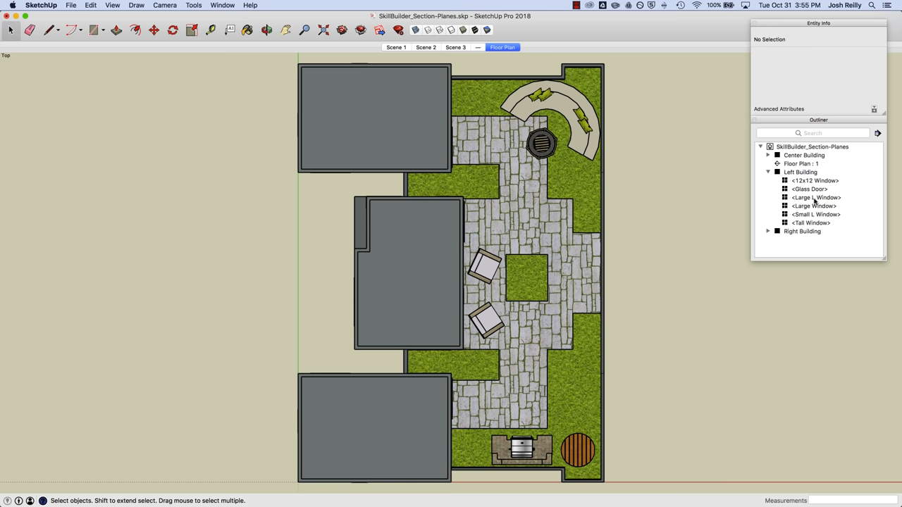
- Turn the Floor Plan section cut back on to reveal the room interiors
{"action": "right_click", "coordinate": [805, 164]}
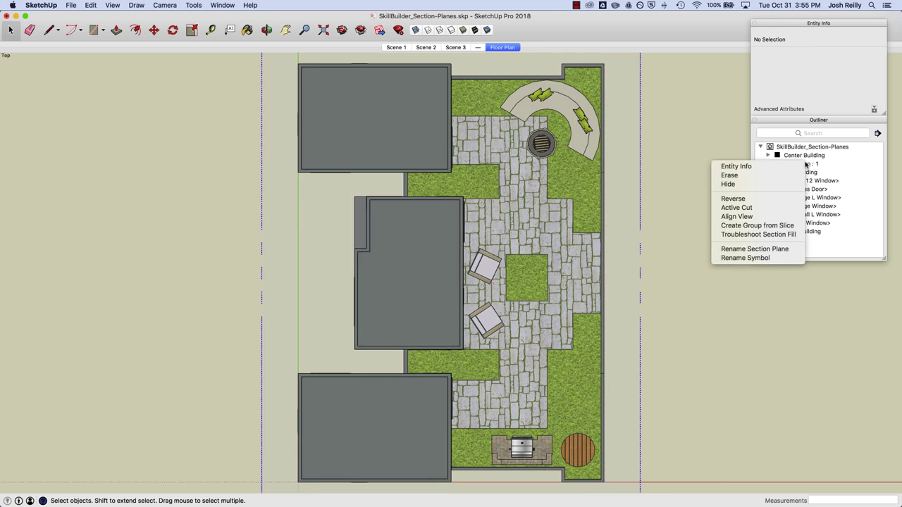
{"action": "left_click", "coordinate": [736, 208]}
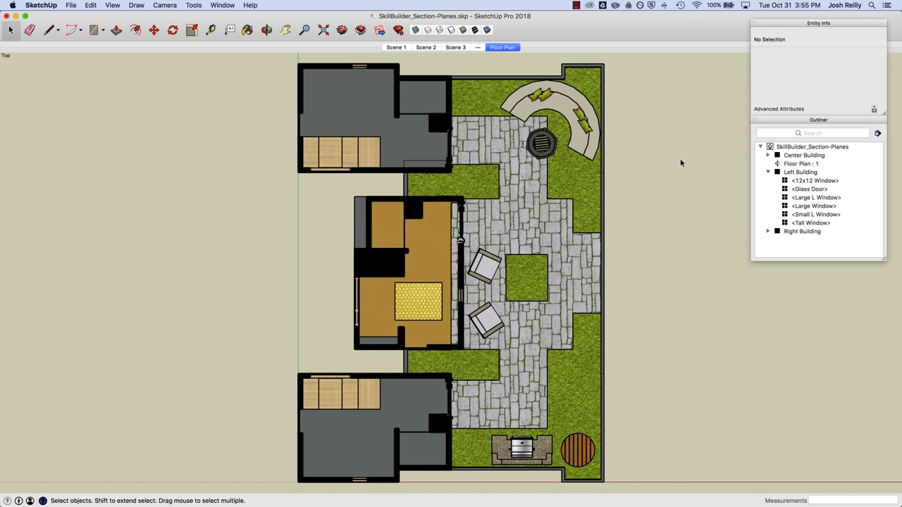
{"action": "right_click", "coordinate": [795, 164]}
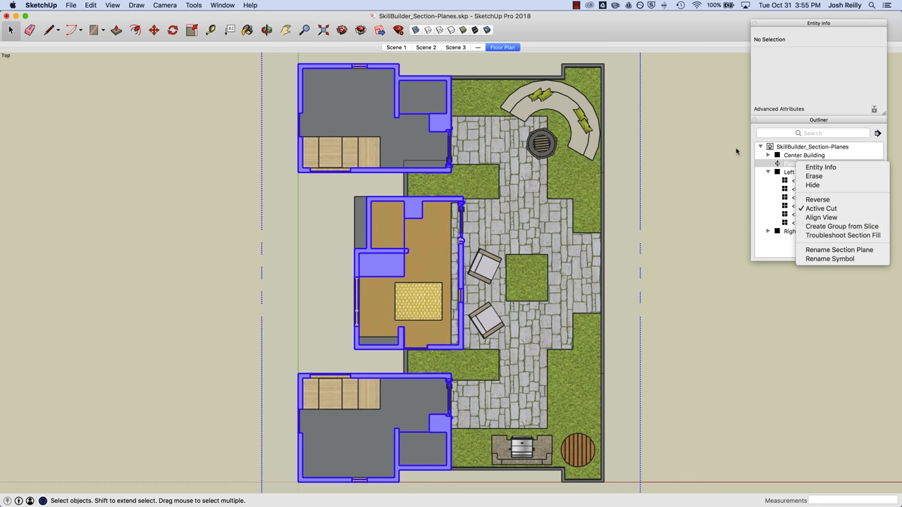
- Switch to Scene 3 and briefly enter and exit the Left Building group
{"action": "left_click", "coordinate": [706, 141]}
{"action": "left_click", "coordinate": [457, 47]}
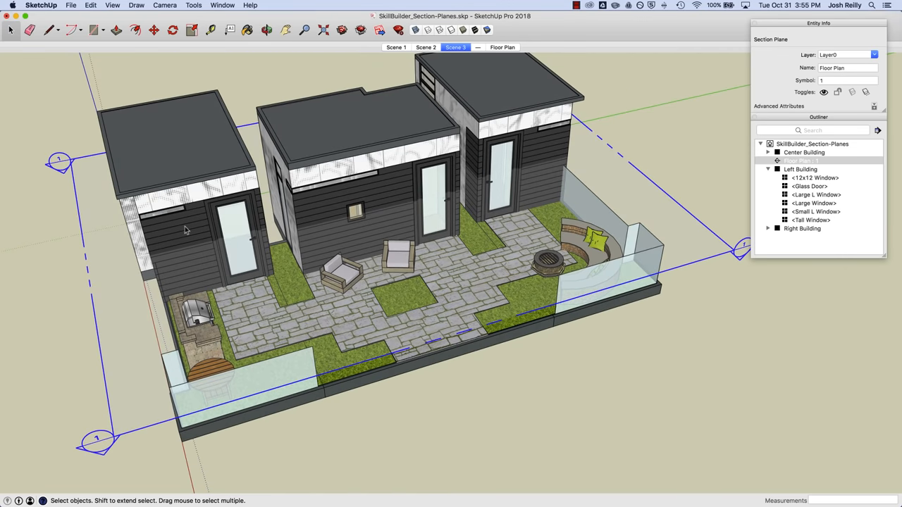
{"action": "mouse_move", "coordinate": [331, 204]}
{"action": "middle_mouse_down"}
{"action": "mouse_move", "coordinate": [297, 200]}
{"action": "mouse_move", "coordinate": [258, 282]}
{"action": "middle_mouse_up"}
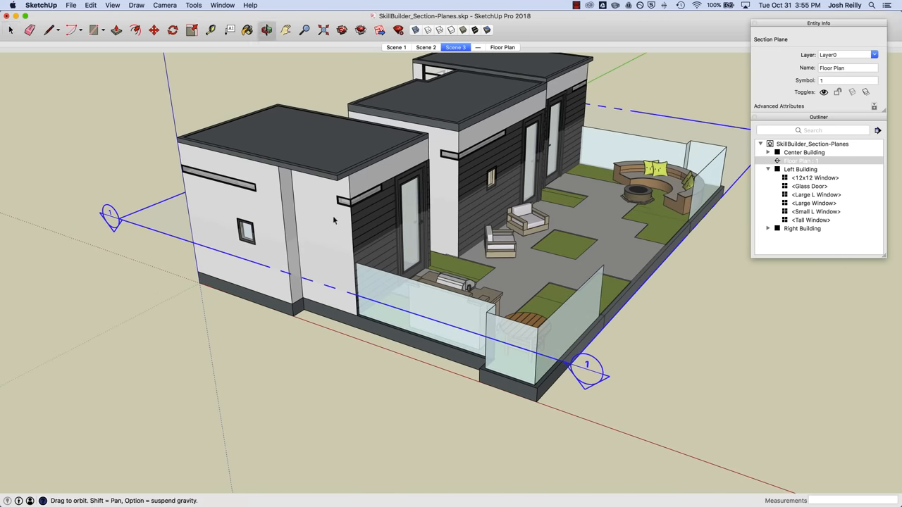
{"action": "double_click", "coordinate": [258, 283]}
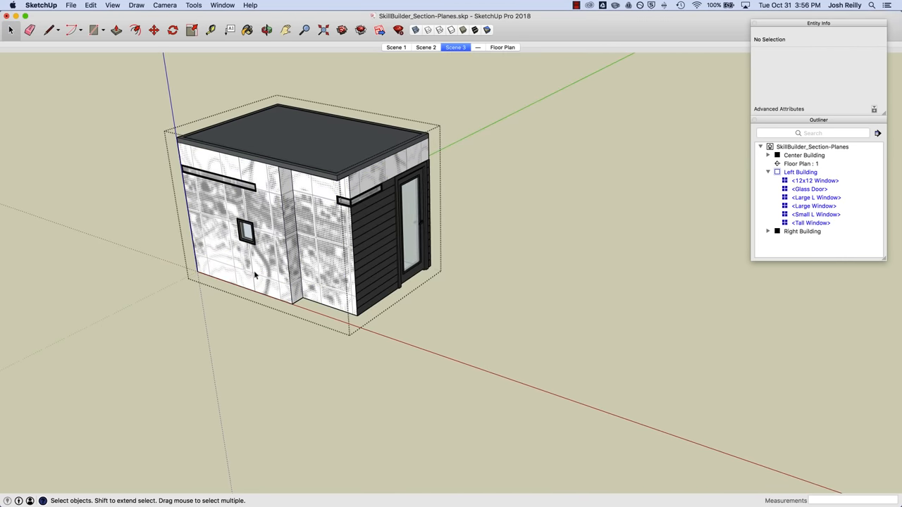
{"action": "left_click", "coordinate": [211, 385]}
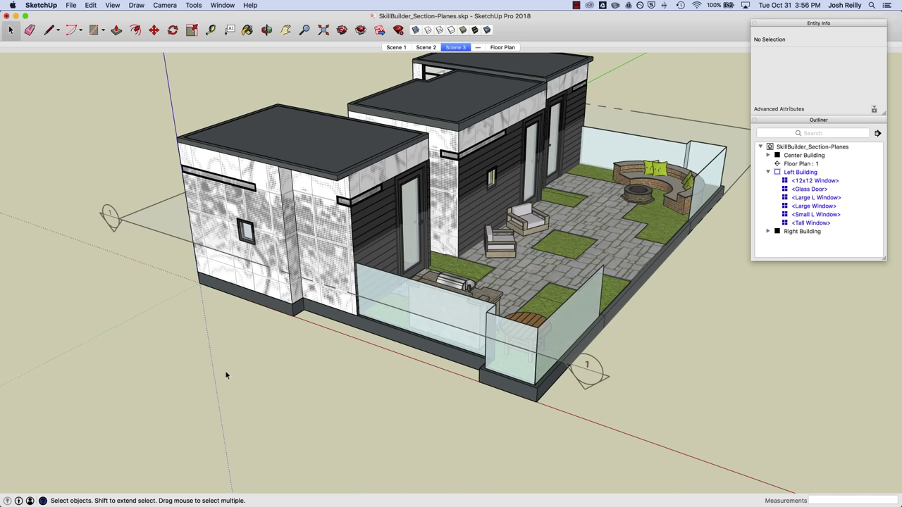
- Make the Floor Plan cut active, exposing all building interiors
{"action": "left_click", "coordinate": [167, 220]}
{"action": "right_click", "coordinate": [167, 221]}
{"action": "left_click", "coordinate": [200, 264]}
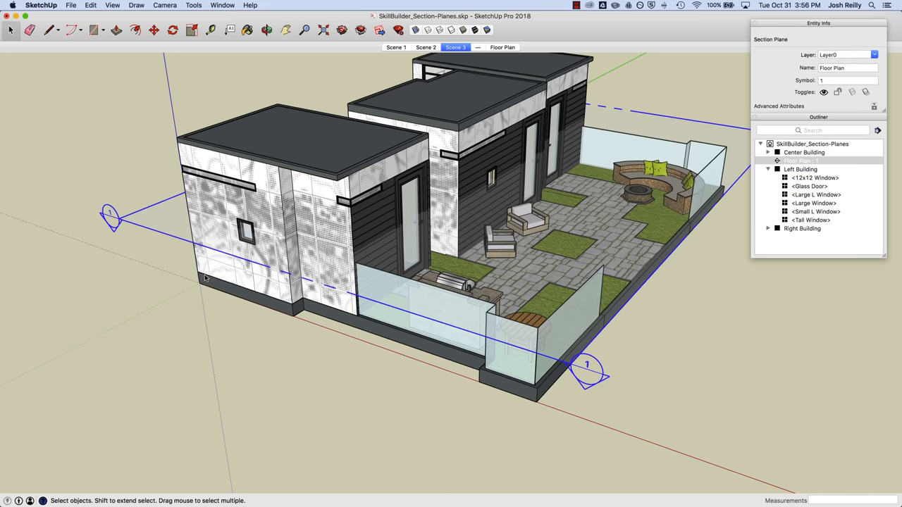
{"action": "key", "text": "Escape"}
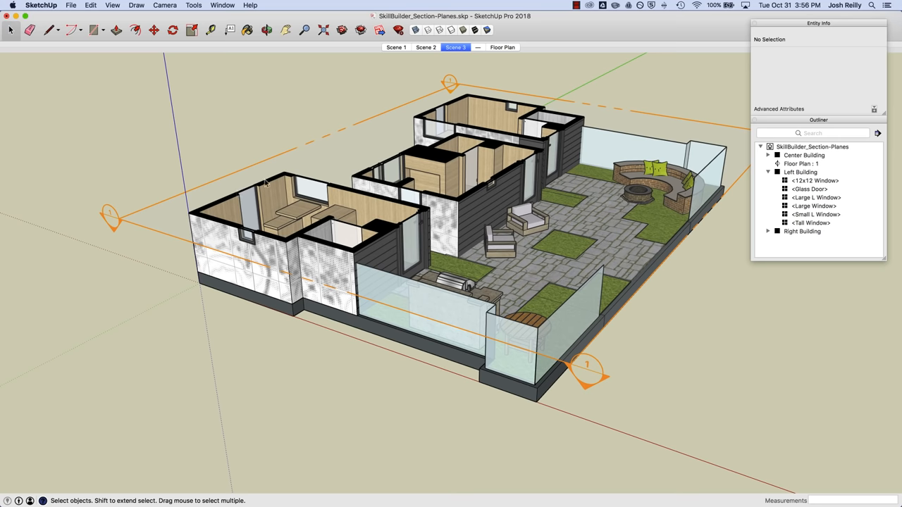
{"action": "middle_click_drag", "start_coordinate": [351, 233], "coordinate": [317, 220]}
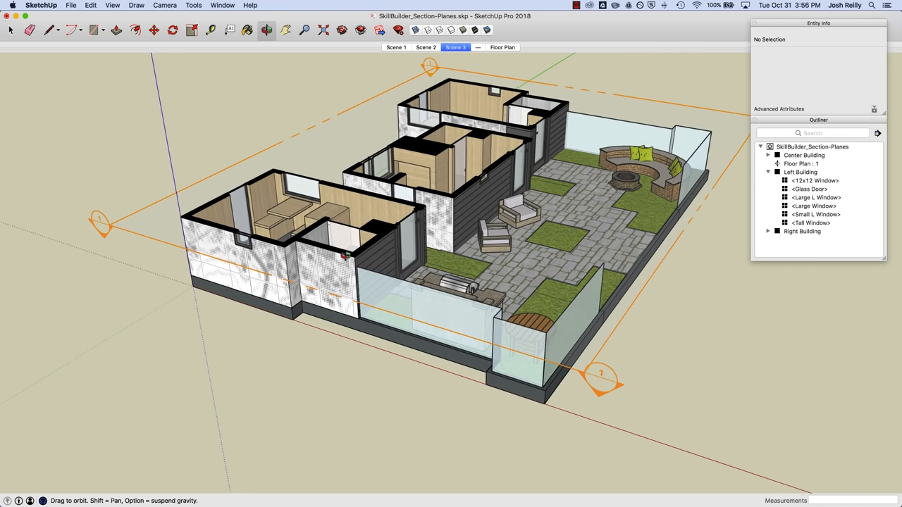
- Delete the Left Building's textured outer left wall faces and exit the group
{"action": "double_click", "coordinate": [264, 265]}
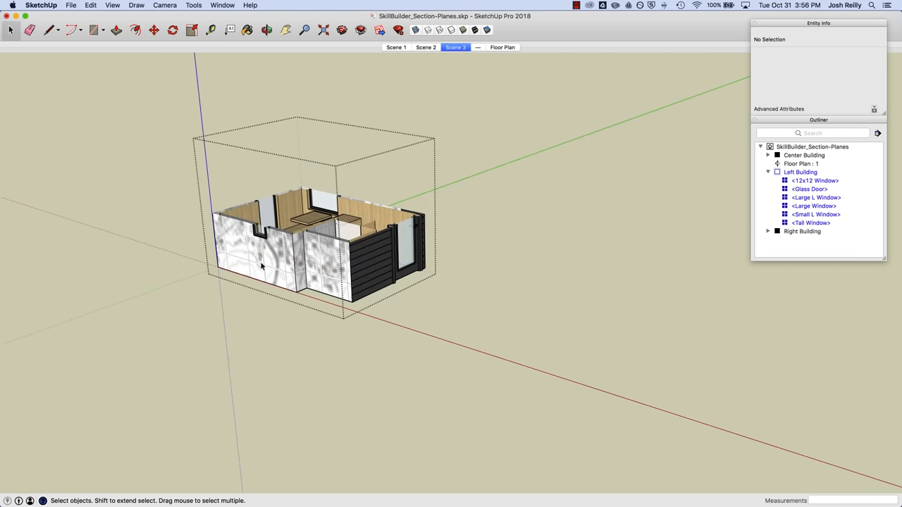
{"action": "key", "text": "super+a"}
{"action": "key", "text": "Delete"}
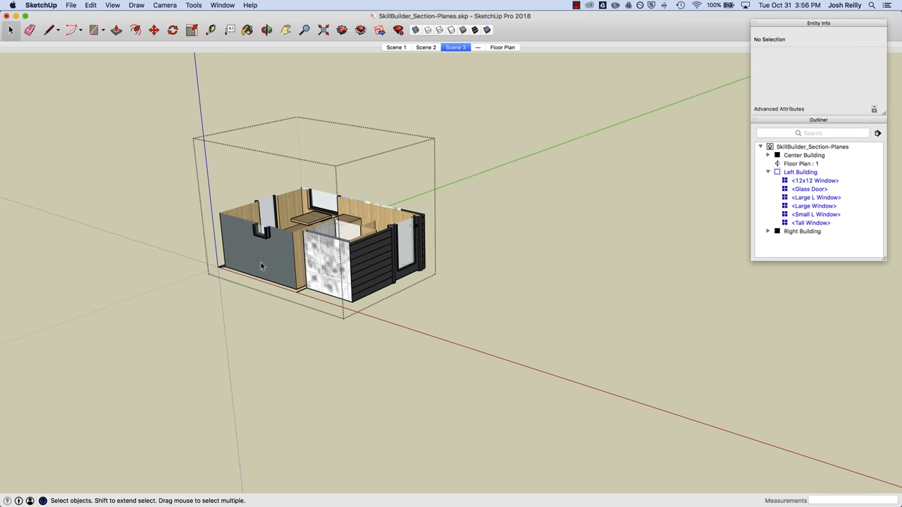
{"action": "left_click", "coordinate": [238, 313]}
{"action": "mouse_move", "coordinate": [238, 313]}
{"action": "middle_mouse_down"}
{"action": "mouse_move", "coordinate": [286, 336]}
{"action": "mouse_move", "coordinate": [323, 252]}
{"action": "middle_mouse_up"}
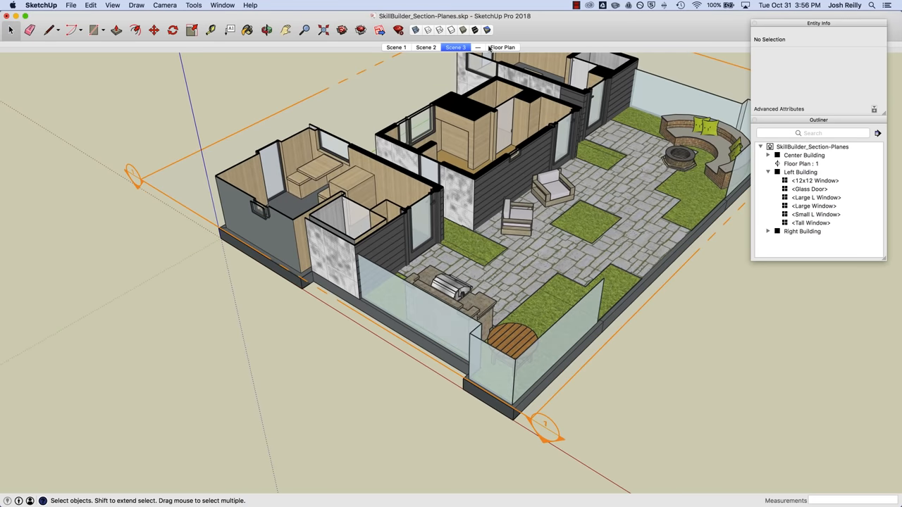
- Switch to the unnamed roof close-up scene and make the Floor Plan cut active
{"action": "left_click", "coordinate": [477, 47]}
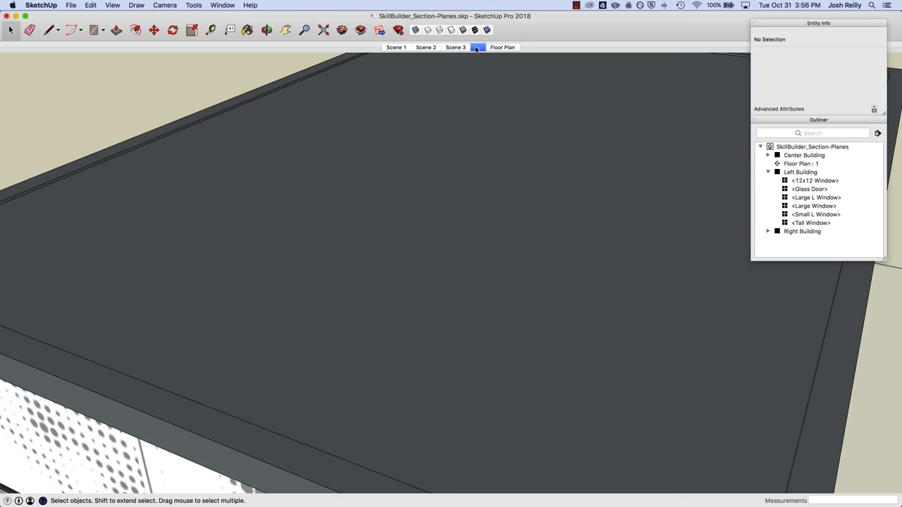
{"action": "right_click", "coordinate": [802, 164]}
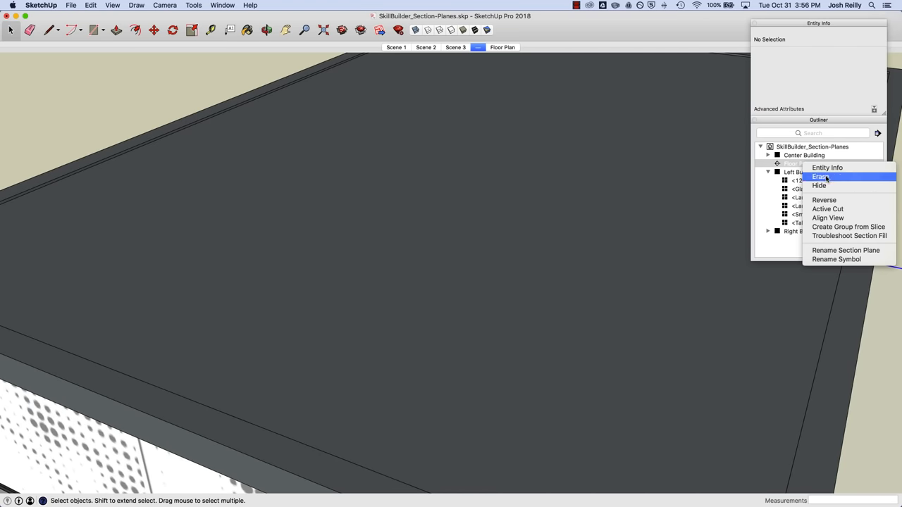
{"action": "left_click", "coordinate": [828, 209]}
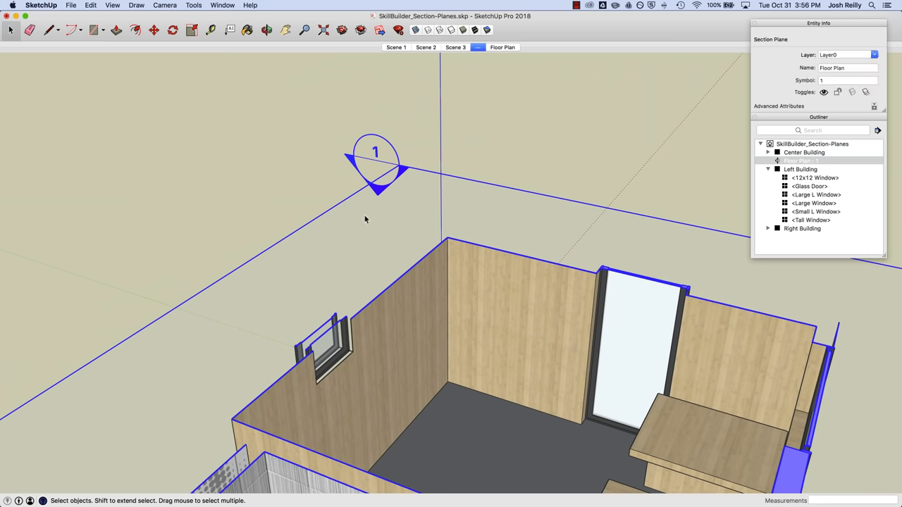
- Toggle Troubleshoot Section Fill on and off, then return to Scene 3's uncut exterior view
{"action": "right_click", "coordinate": [370, 204]}
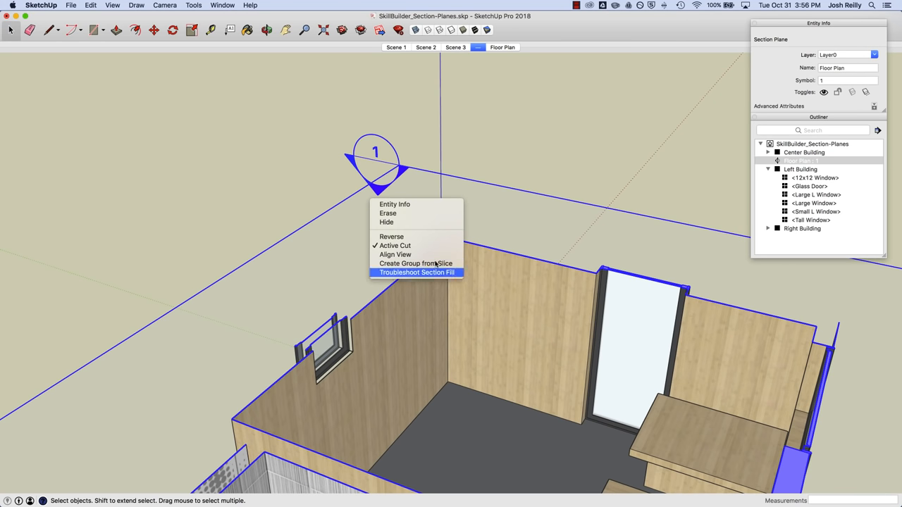
{"action": "left_click", "coordinate": [433, 272]}
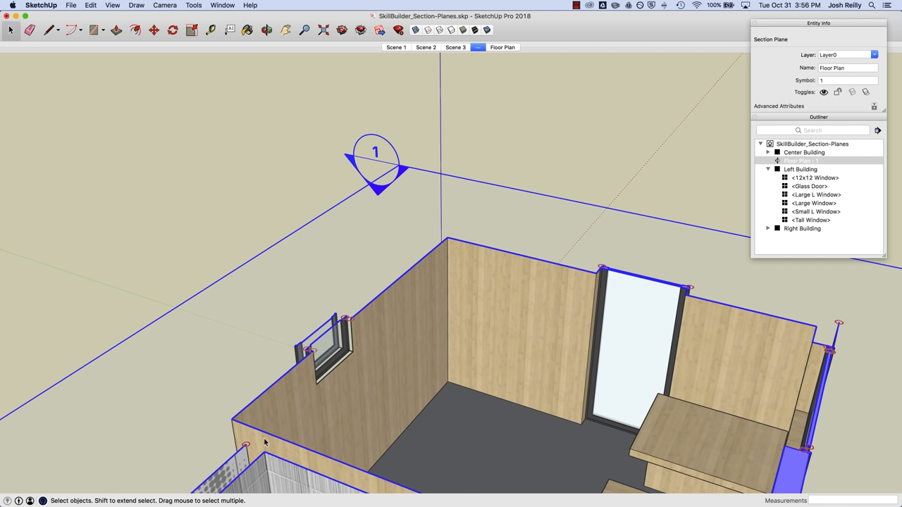
{"action": "right_click", "coordinate": [329, 228]}
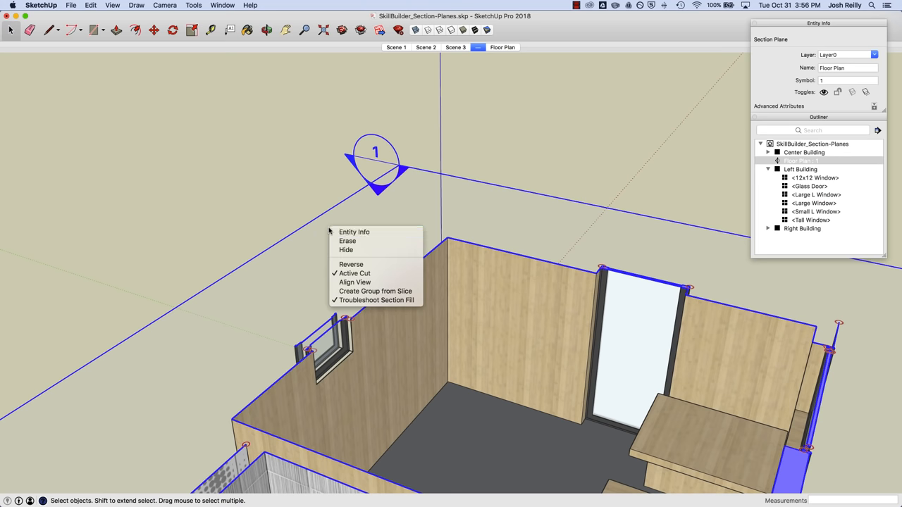
{"action": "left_click", "coordinate": [363, 301]}
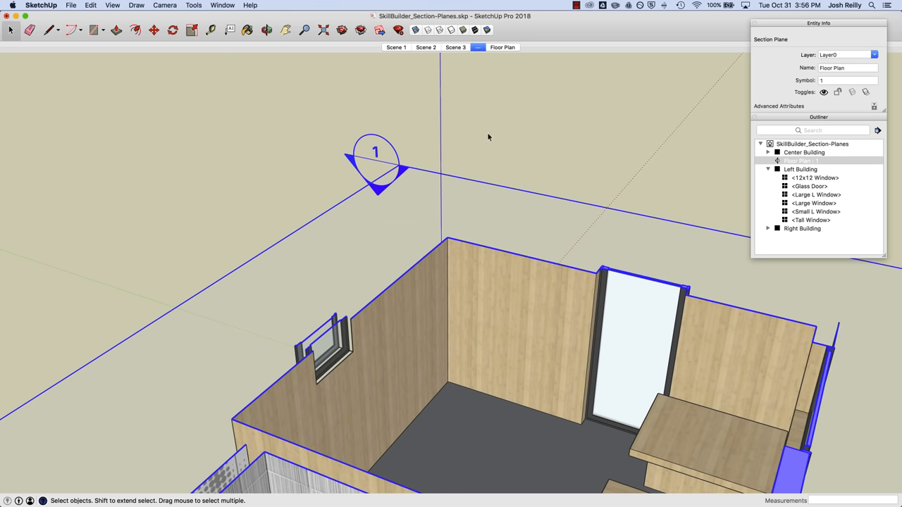
{"action": "left_click", "coordinate": [487, 96]}
{"action": "left_click", "coordinate": [456, 48]}
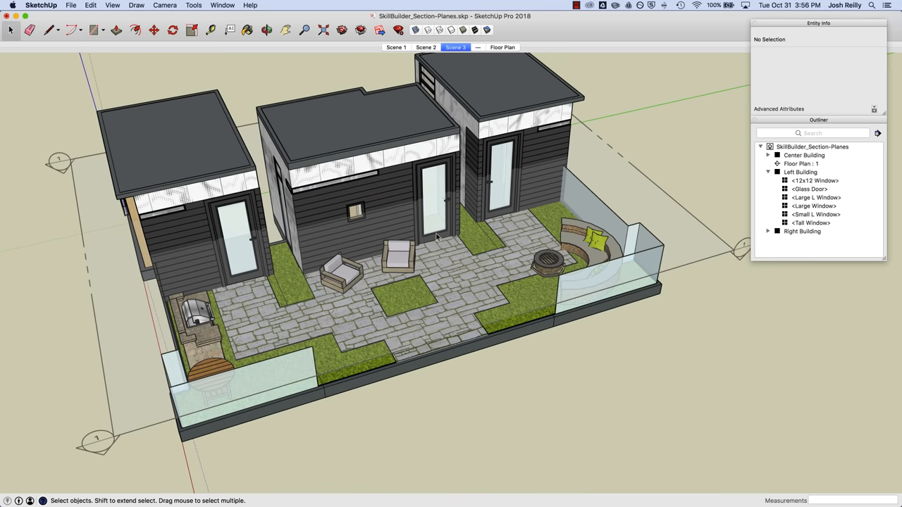
- Show the Styles panel beside the Outliner
{"action": "left_click", "coordinate": [222, 6]}
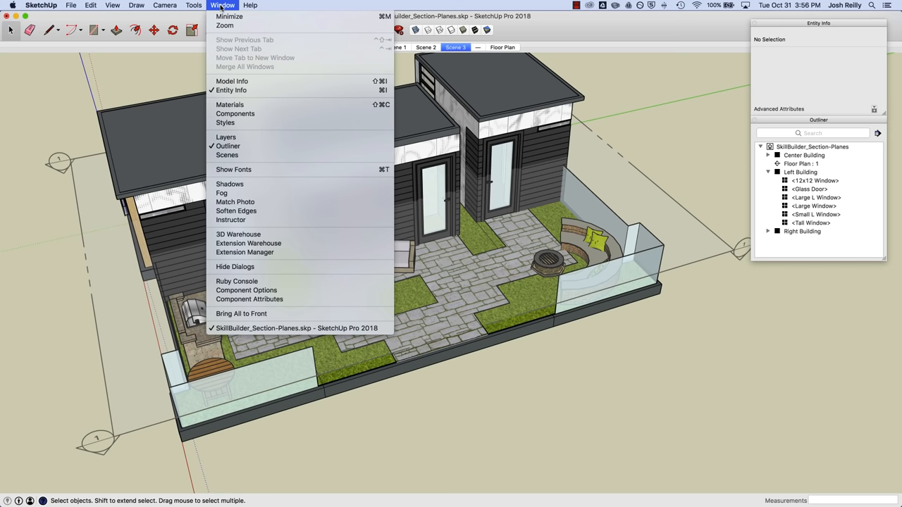
{"action": "left_click", "coordinate": [230, 124]}
{"action": "left_click", "coordinate": [822, 119]}
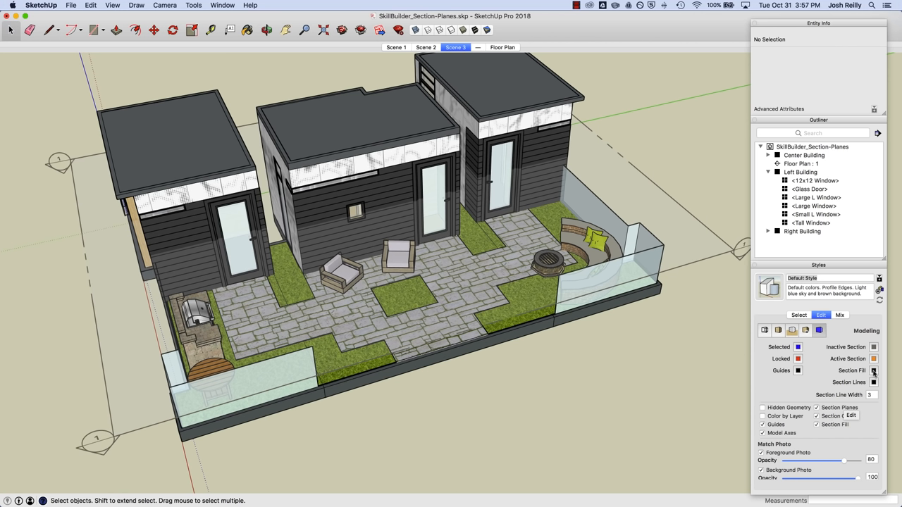
- Make the Floor Plan cut active in Scene 3 and return to the style's Edit settings
{"action": "right_click", "coordinate": [689, 244]}
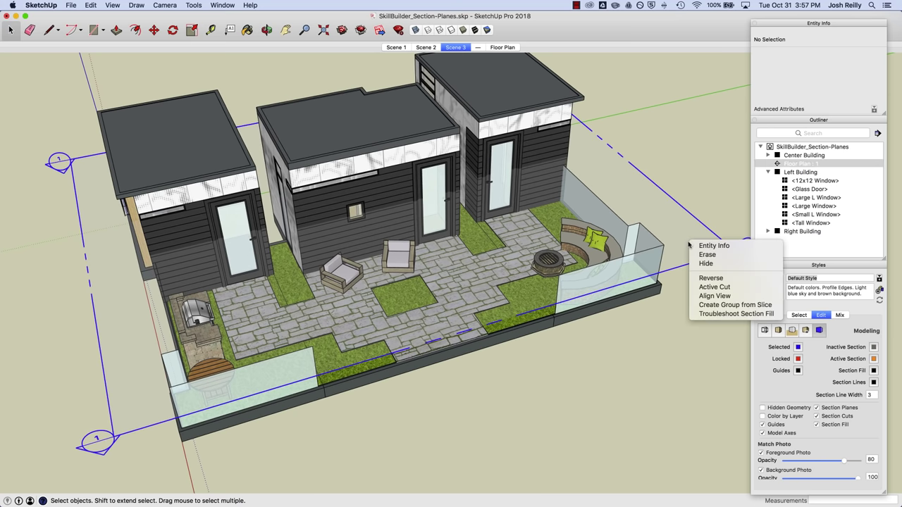
{"action": "left_click", "coordinate": [717, 286]}
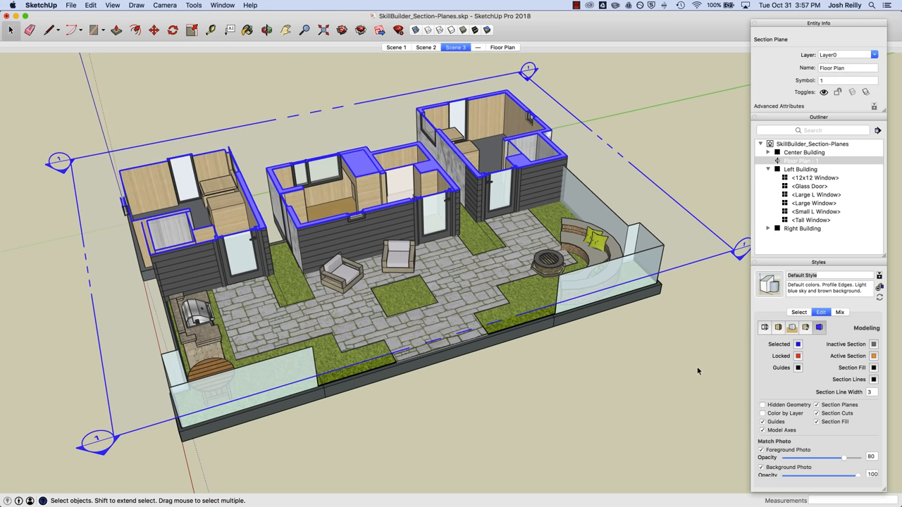
{"action": "left_click", "coordinate": [700, 365]}
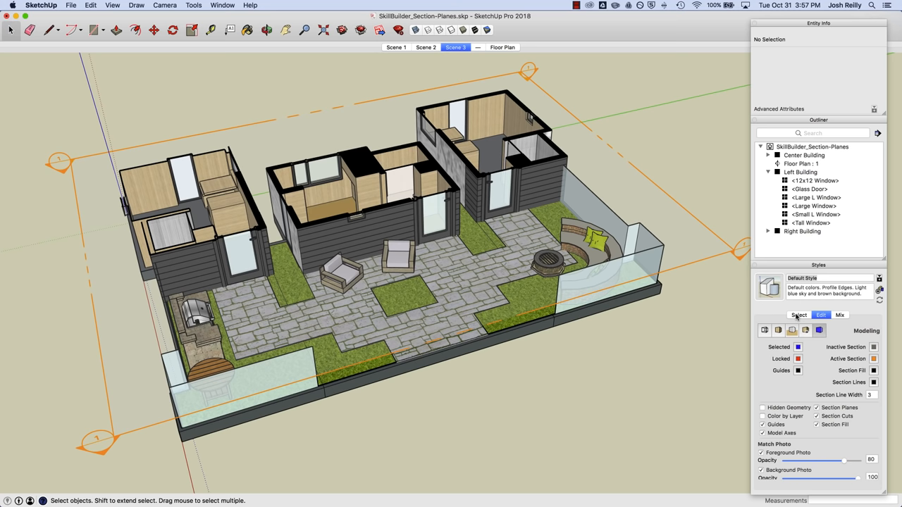
{"action": "left_click", "coordinate": [797, 315]}
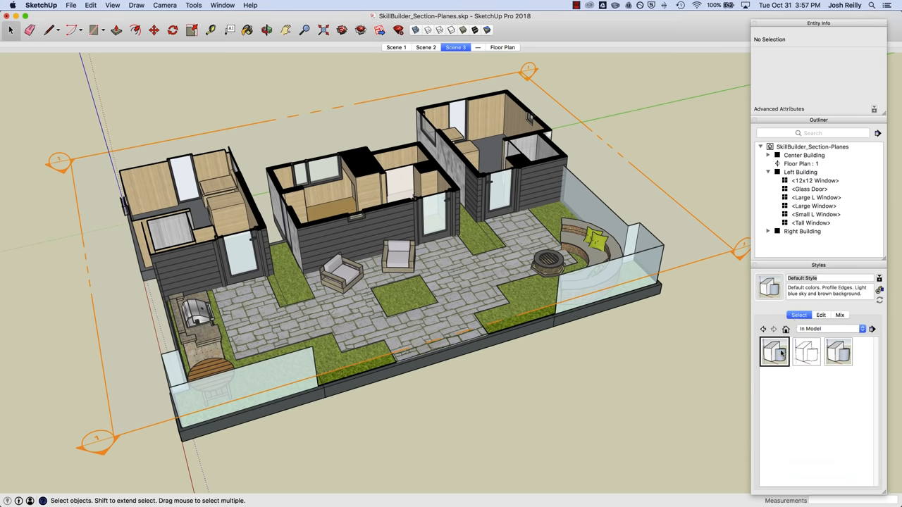
{"action": "left_click", "coordinate": [817, 317]}
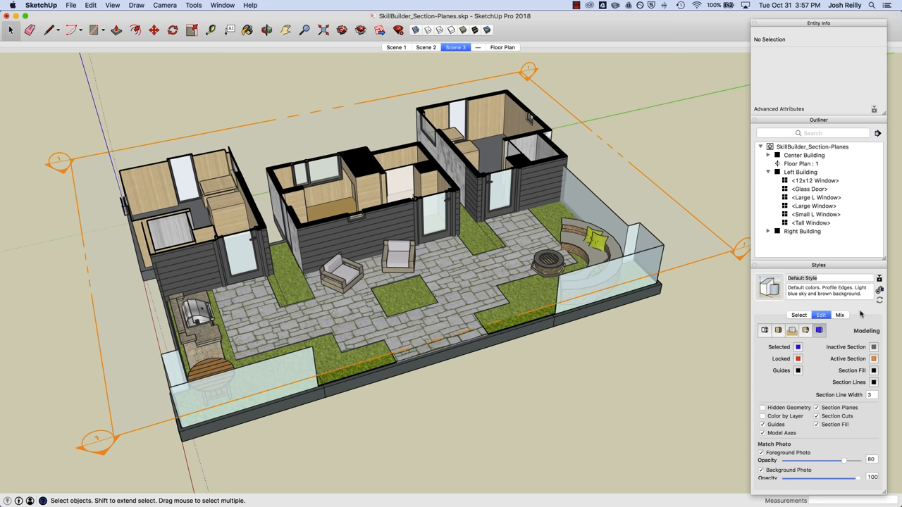
- Try a crimson section fill and yellow section lines in the Styles Modeling settings
{"action": "left_click", "coordinate": [875, 371]}
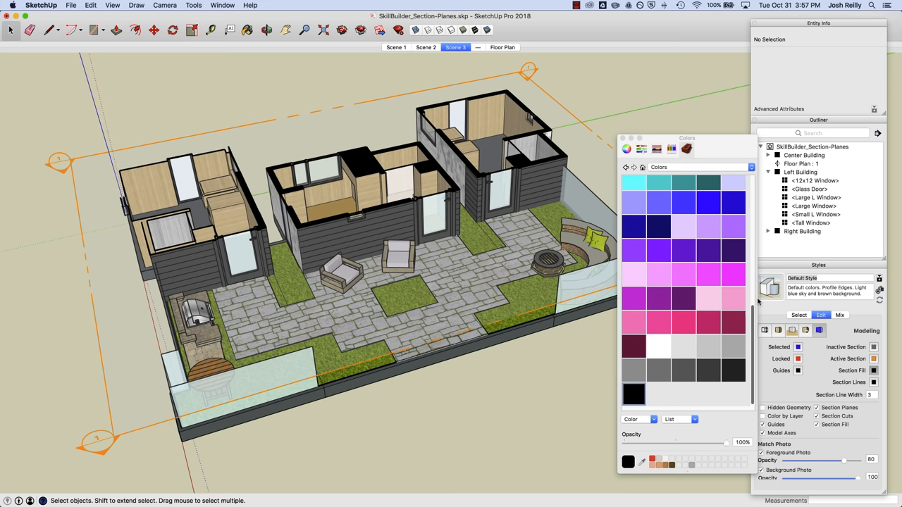
{"action": "left_click", "coordinate": [709, 323]}
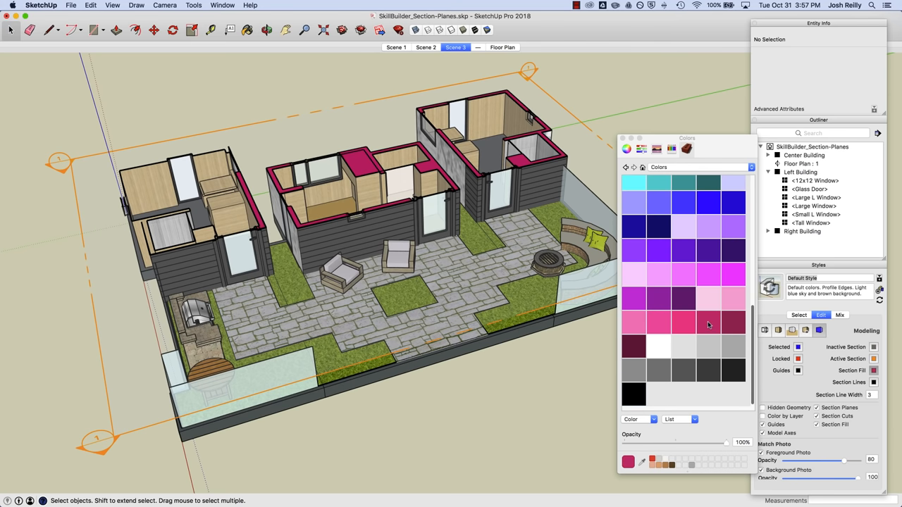
{"action": "left_click", "coordinate": [874, 383]}
{"action": "scroll", "coordinate": [684, 264], "scroll_direction": "up", "scroll_amount": 5}
{"action": "left_click", "coordinate": [640, 224]}
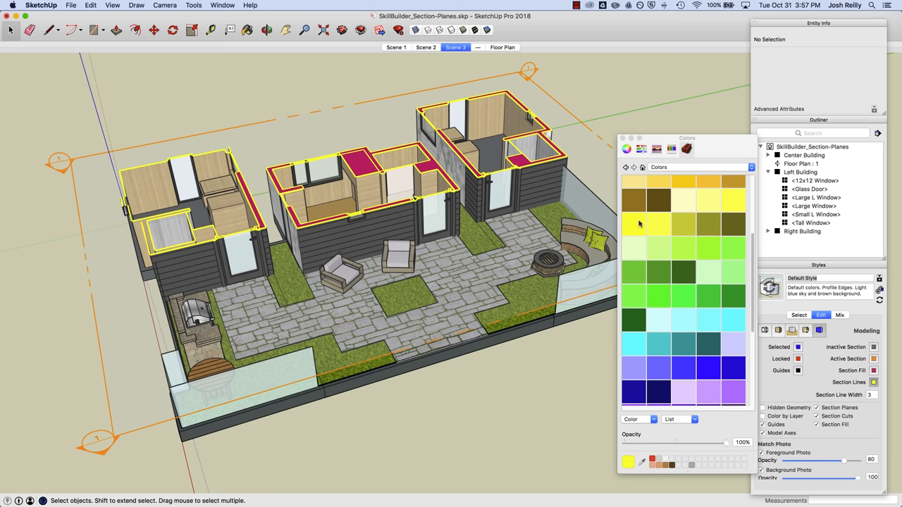
- Experiment with section line widths 10 and 1, then settle on width 3
{"action": "left_click", "coordinate": [871, 395]}
{"action": "type", "text": "10"}
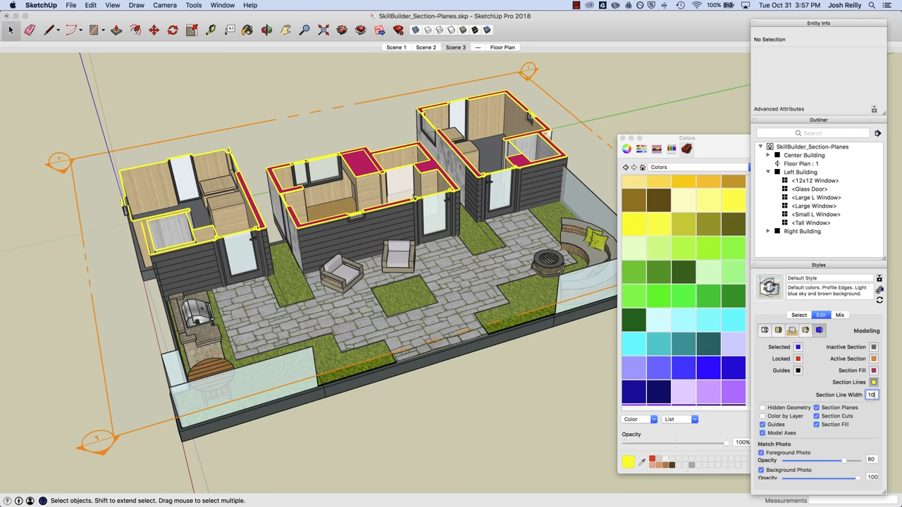
{"action": "key", "text": "Return"}
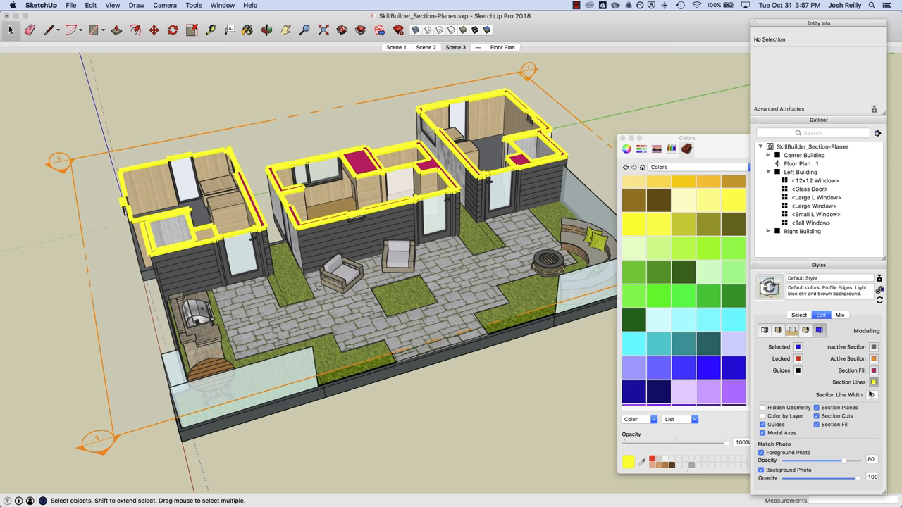
{"action": "left_click", "coordinate": [872, 395]}
{"action": "type", "text": "1"}
{"action": "key", "text": "Return"}
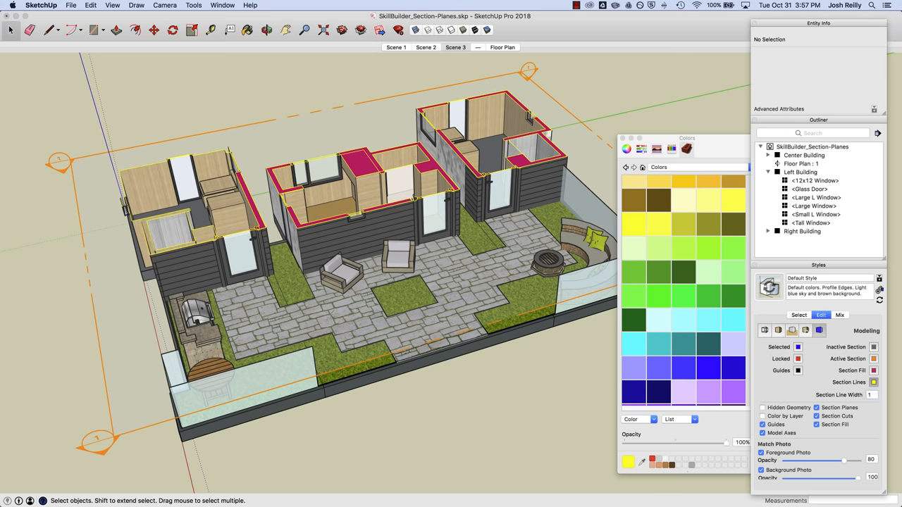
{"action": "double_click", "coordinate": [872, 395]}
{"action": "type", "text": "2"}
{"action": "key", "text": "Return"}
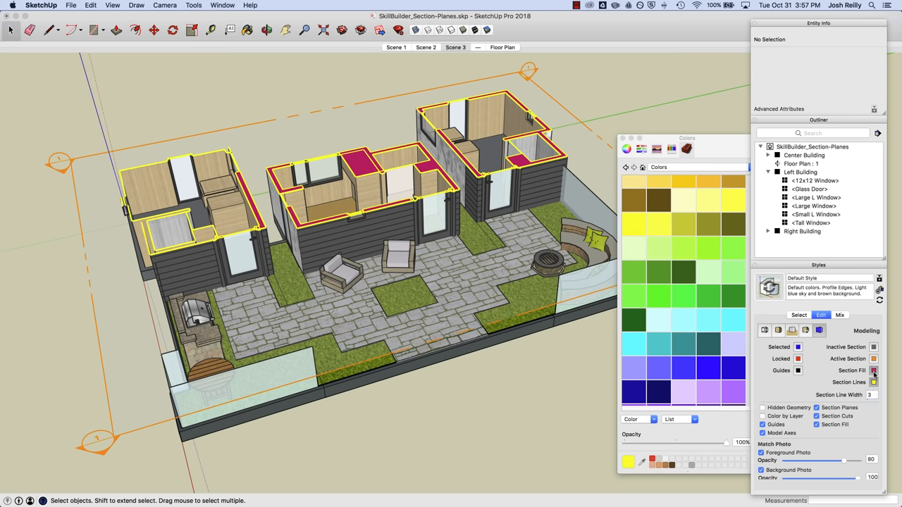
- Set both the section fill and section line colours to black
{"action": "left_click", "coordinate": [873, 371]}
{"action": "scroll", "coordinate": [686, 381], "scroll_direction": "down", "scroll_amount": 5}
{"action": "left_click", "coordinate": [633, 394]}
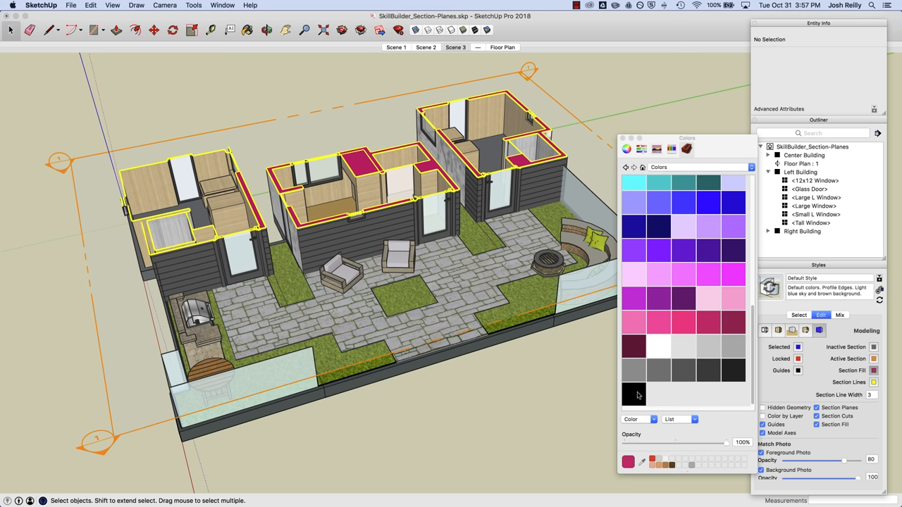
{"action": "left_click", "coordinate": [873, 381]}
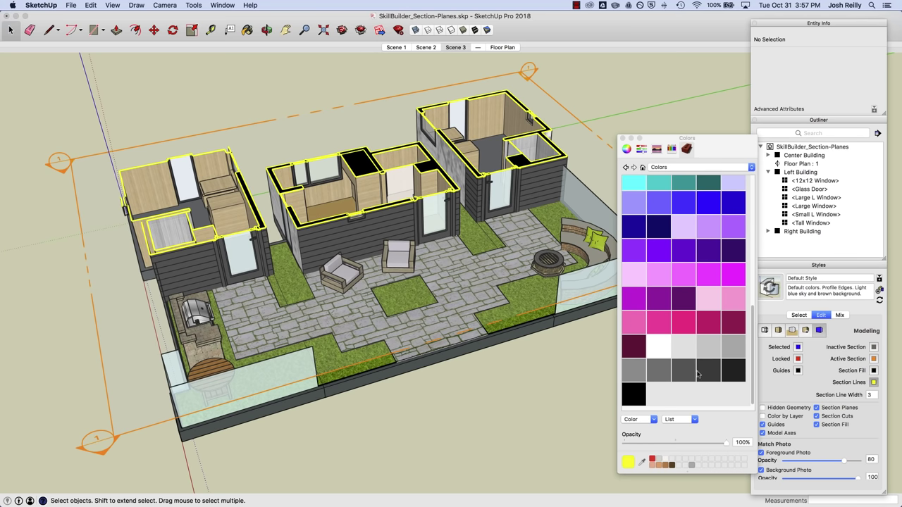
{"action": "left_click", "coordinate": [634, 394]}
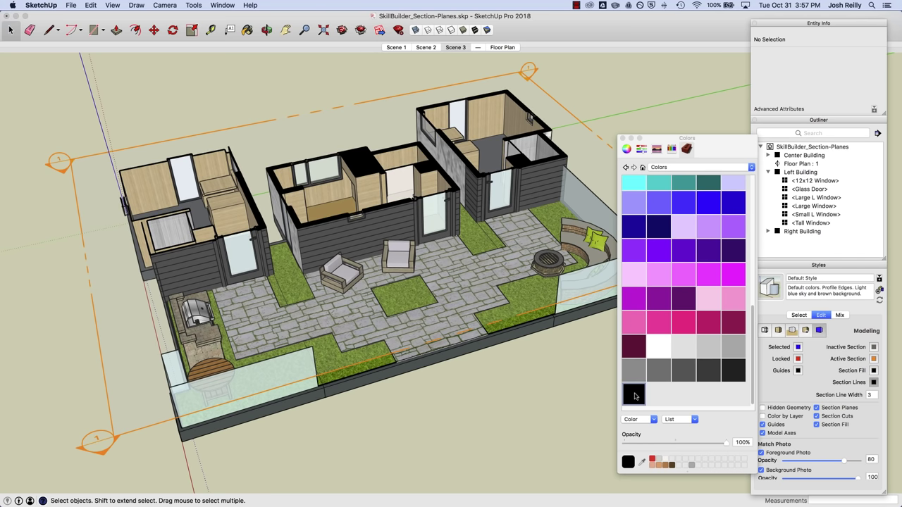
- Toggle Section Planes, Section Cuts and Section Fill off and back on to compare
{"action": "left_click", "coordinate": [817, 407]}
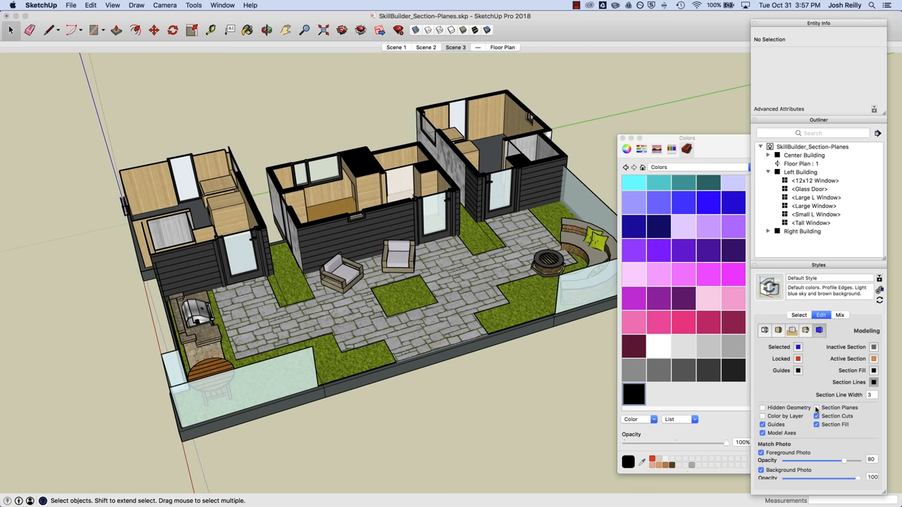
{"action": "left_click", "coordinate": [817, 408]}
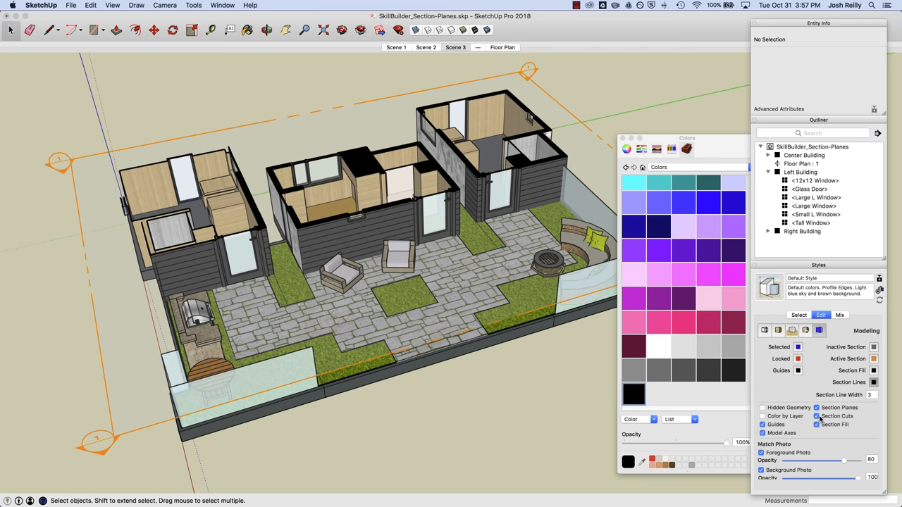
{"action": "left_click", "coordinate": [817, 417]}
{"action": "left_click", "coordinate": [817, 416]}
{"action": "left_click", "coordinate": [817, 425]}
{"action": "left_click", "coordinate": [816, 425]}
- Make the section fill dark grey, update the style and close the Colors window
{"action": "left_click", "coordinate": [874, 372]}
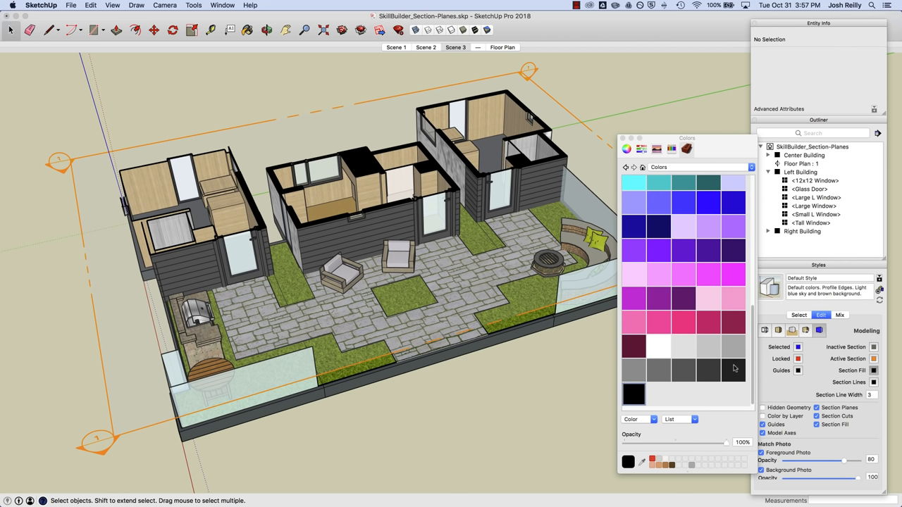
{"action": "left_click", "coordinate": [710, 372]}
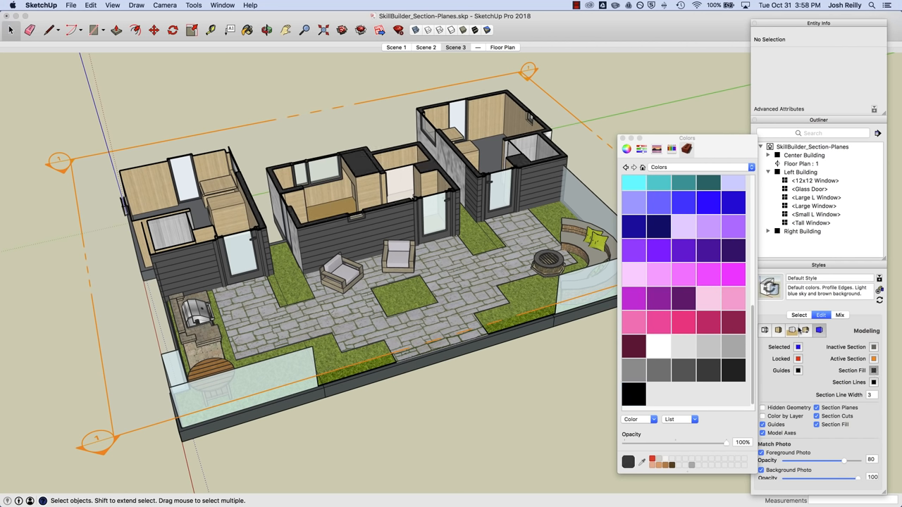
{"action": "left_click", "coordinate": [775, 287]}
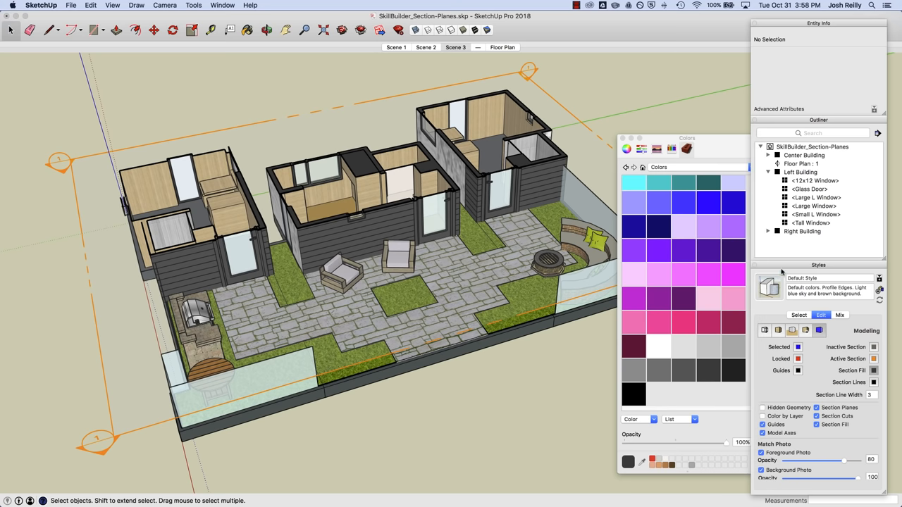
{"action": "left_click", "coordinate": [623, 139]}
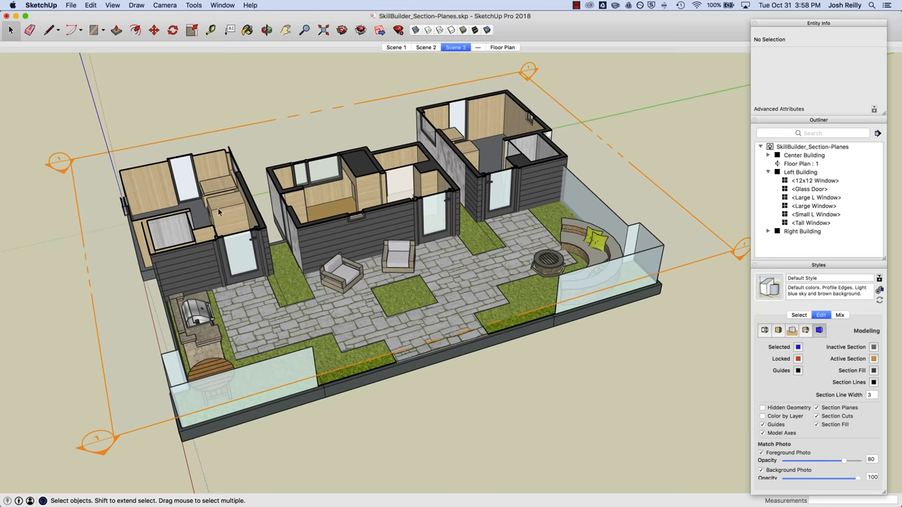
- Undo to toggle the section cut while briefly entering and leaving the Left Building group
{"action": "mouse_move", "coordinate": [262, 212]}
{"action": "middle_mouse_down"}
{"action": "mouse_move", "coordinate": [232, 238]}
{"action": "mouse_move", "coordinate": [327, 198]}
{"action": "mouse_move", "coordinate": [296, 251]}
{"action": "middle_mouse_up"}
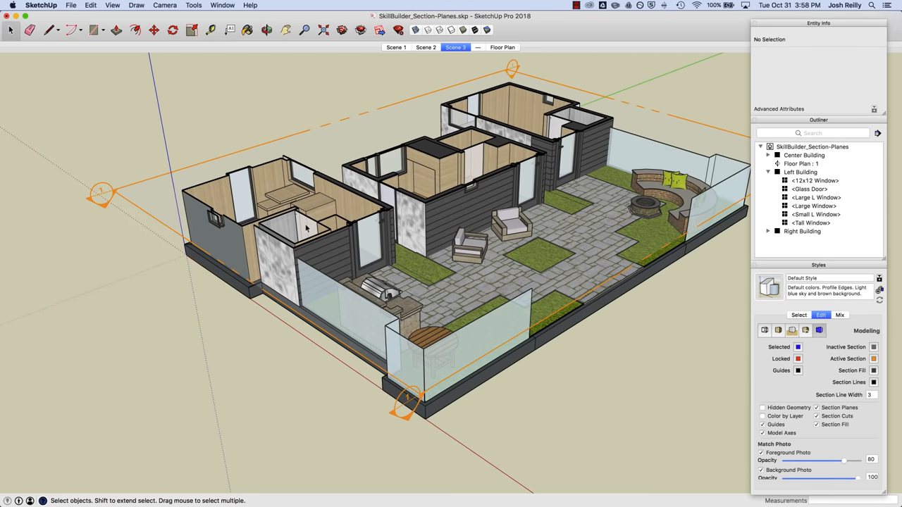
{"action": "key", "text": "super+z"}
{"action": "double_click", "coordinate": [244, 260]}
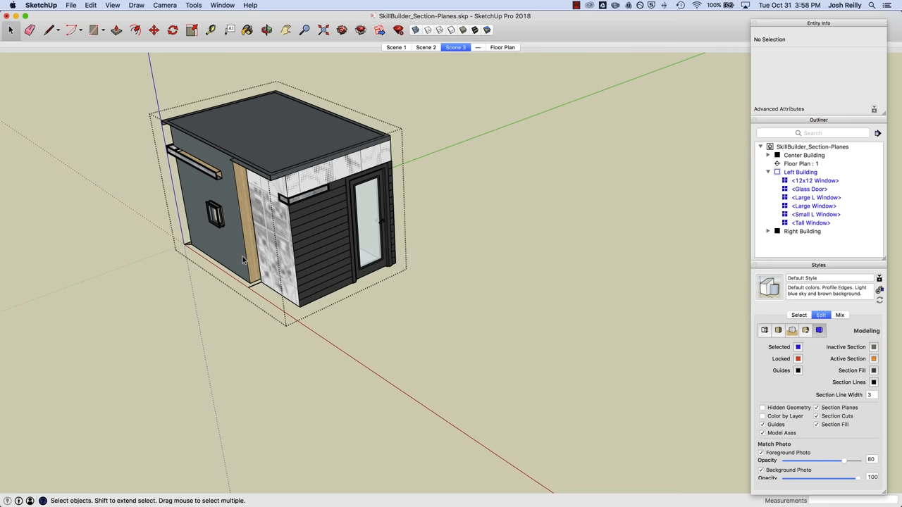
{"action": "key", "text": "super+z"}
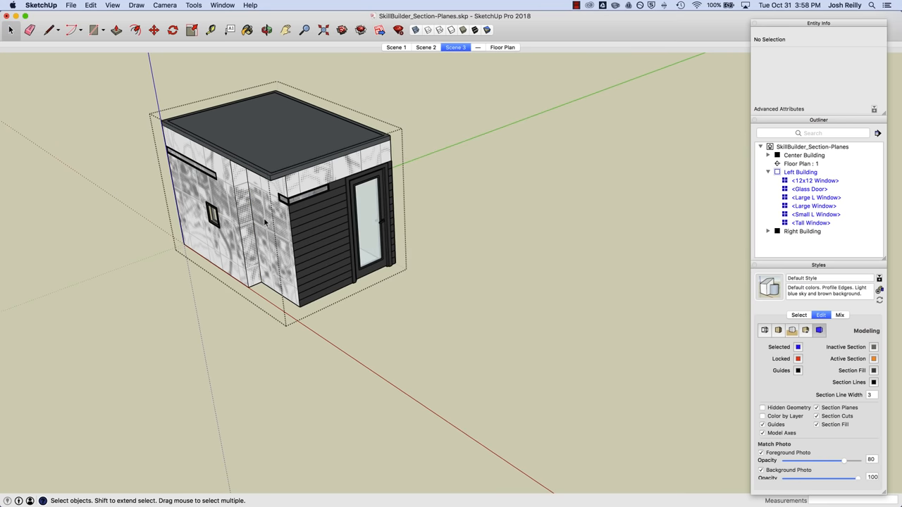
{"action": "key", "text": "Escape"}
- Reactivate the Floor Plan section cut and orbit to view the sliced model
{"action": "middle_click_drag", "start_coordinate": [247, 222], "coordinate": [179, 203]}
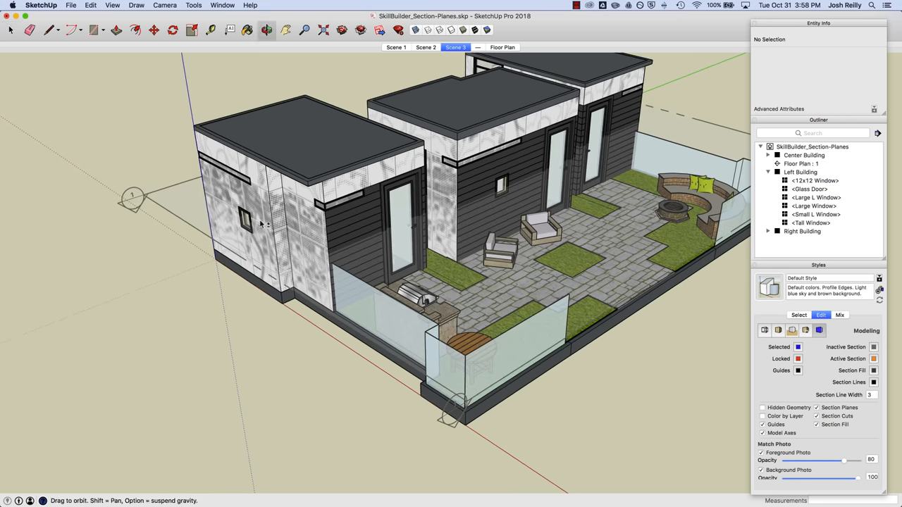
{"action": "double_click", "coordinate": [179, 203]}
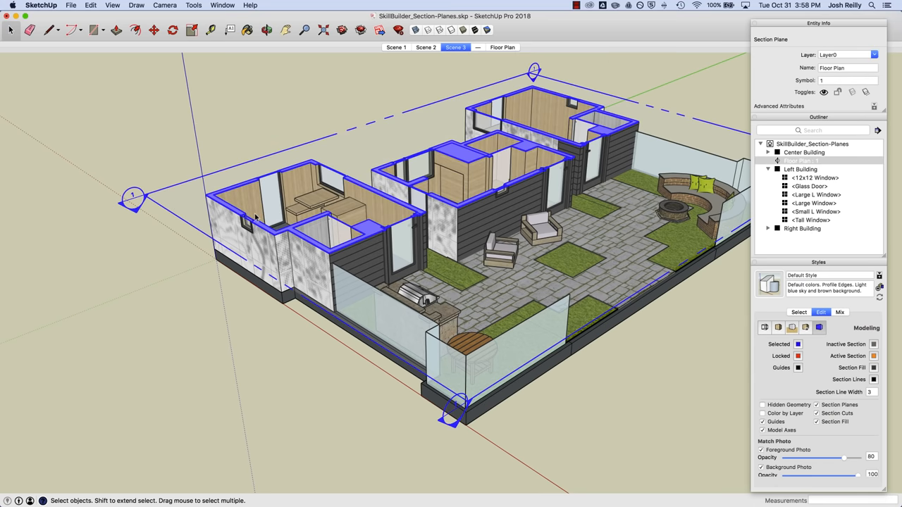
{"action": "middle_click_drag", "start_coordinate": [269, 229], "coordinate": [279, 217]}
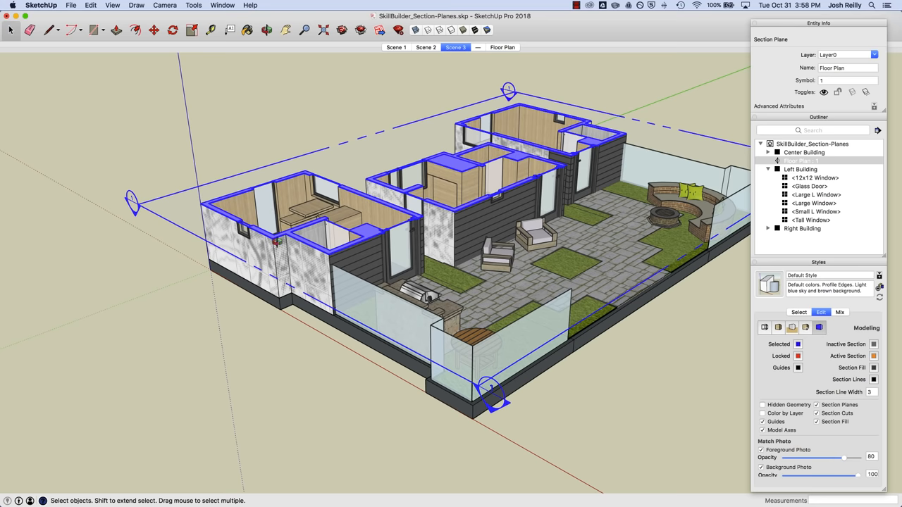
{"action": "middle_click_drag", "start_coordinate": [276, 241], "coordinate": [265, 267]}
- Inside the Left Building group, start the Section Plane tool from the Tools menu
{"action": "double_click", "coordinate": [249, 284]}
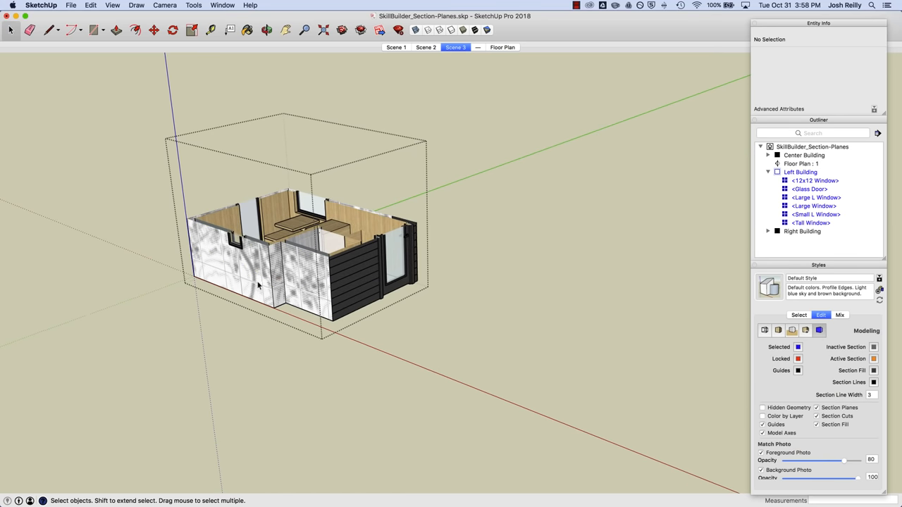
{"action": "left_click", "coordinate": [193, 5]}
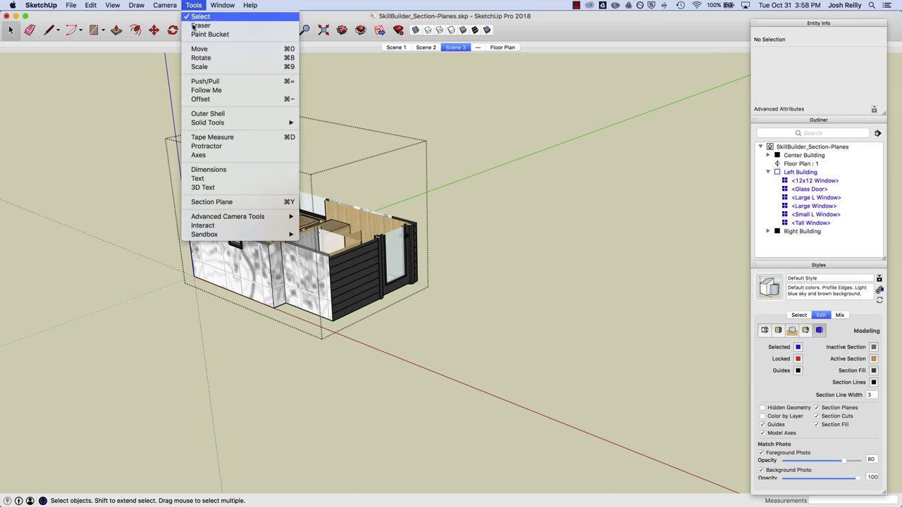
{"action": "left_click", "coordinate": [226, 202]}
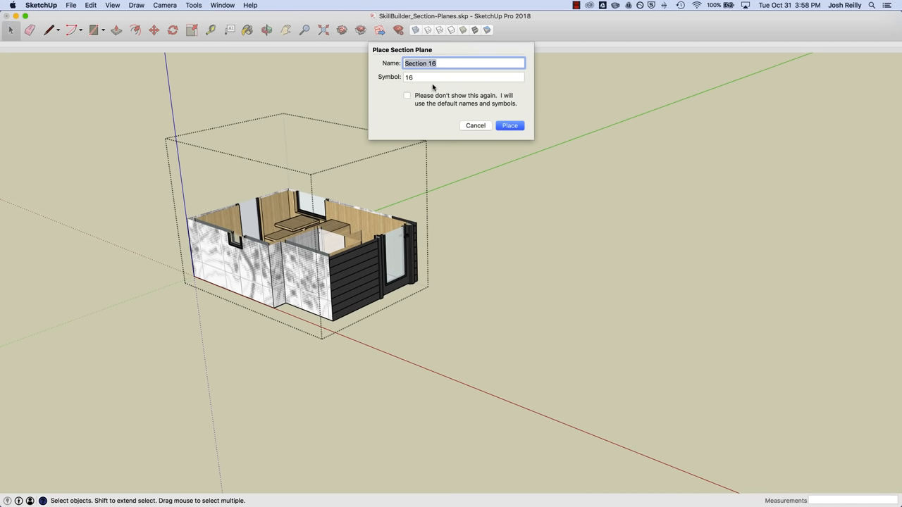
{"action": "type", "text": "Sec"}
- Name the plane 'Section 2' with symbol '2' and place it on the left wall
{"action": "left_click", "coordinate": [427, 75]}
{"action": "type", "text": "2"}
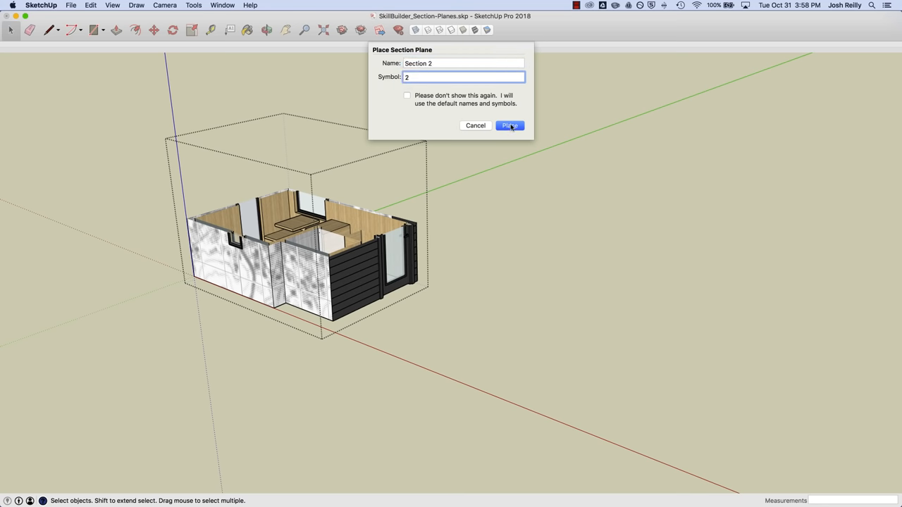
{"action": "left_click", "coordinate": [511, 126]}
{"action": "left_click", "coordinate": [263, 263]}
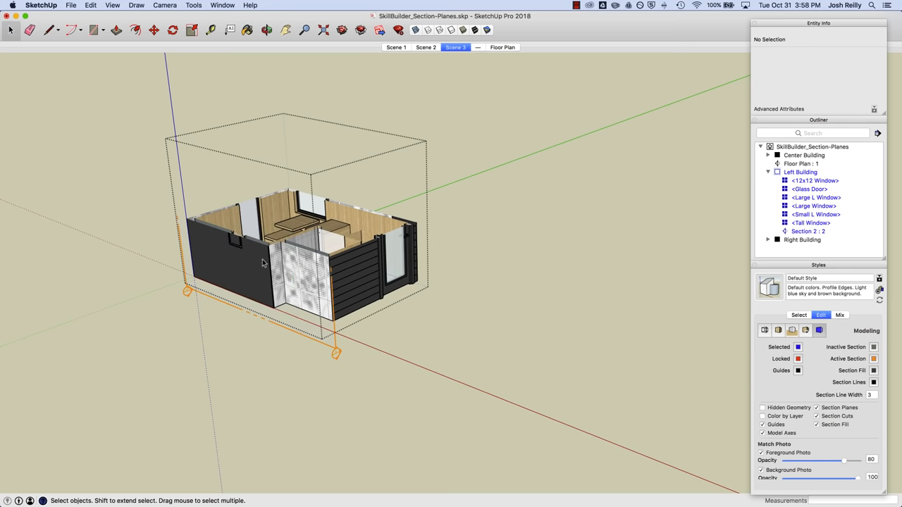
- Move Section 2 about 5' 7 3/4" inward along the green axis
{"action": "middle_click_drag", "start_coordinate": [266, 265], "coordinate": [182, 263]}
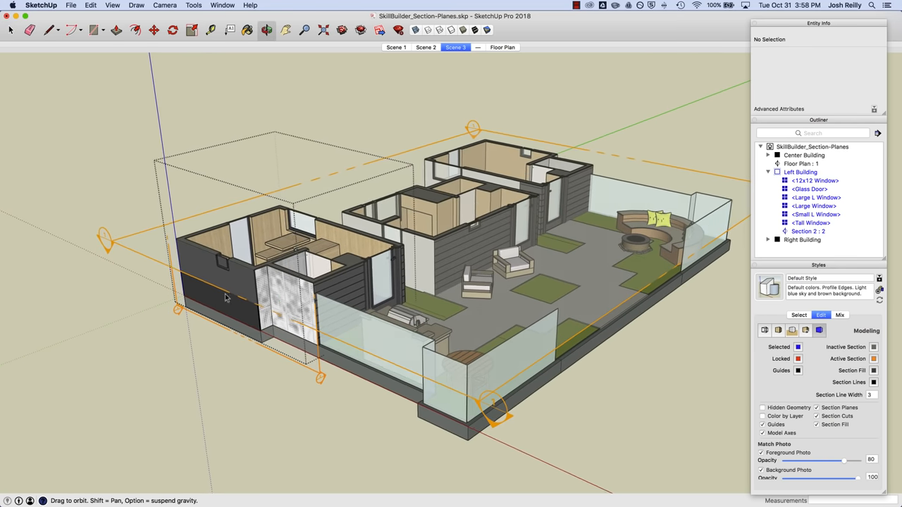
{"action": "key", "text": "m"}
{"action": "left_click", "coordinate": [181, 295]}
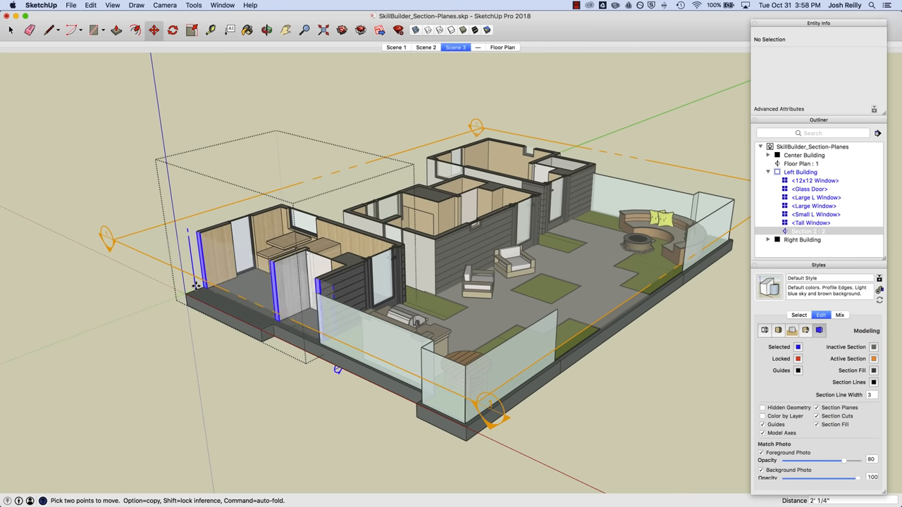
{"action": "left_click", "coordinate": [222, 273]}
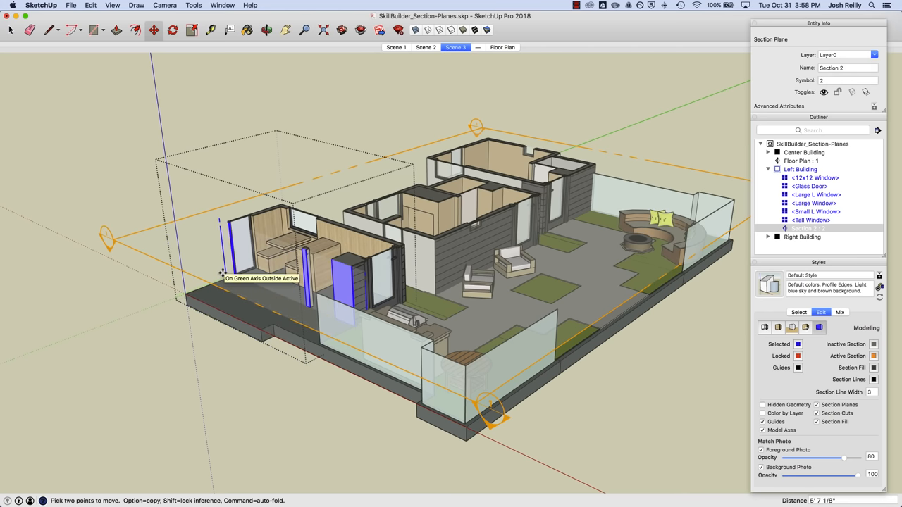
{"action": "left_click", "coordinate": [222, 274]}
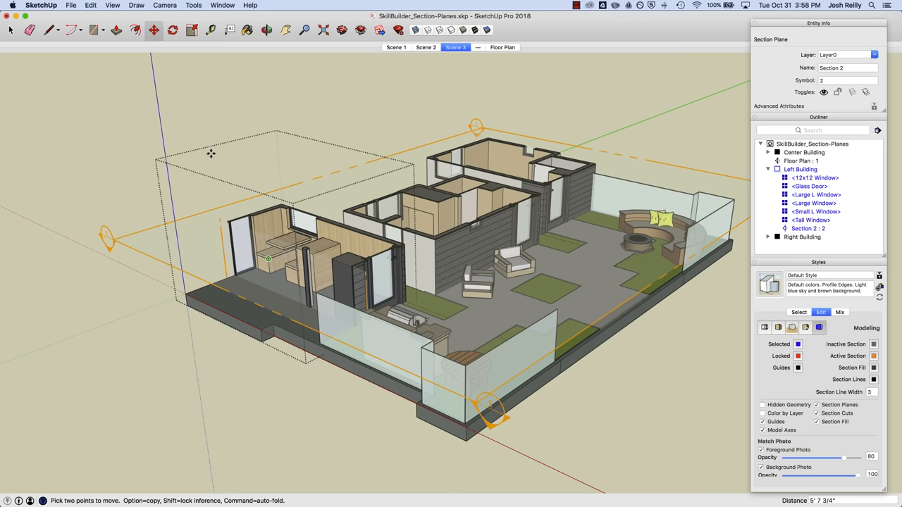
{"action": "key", "text": "space"}
- Close the Left Building group and orbit to view the new vertical cut
{"action": "left_click", "coordinate": [156, 134]}
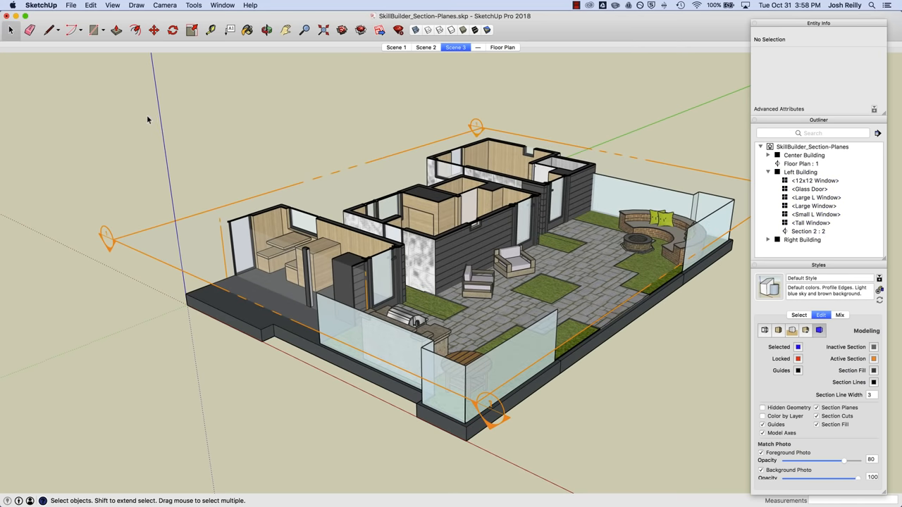
{"action": "mouse_move", "coordinate": [147, 119]}
{"action": "middle_mouse_down"}
{"action": "mouse_move", "coordinate": [416, 298]}
{"action": "mouse_move", "coordinate": [458, 224]}
{"action": "middle_mouse_up"}
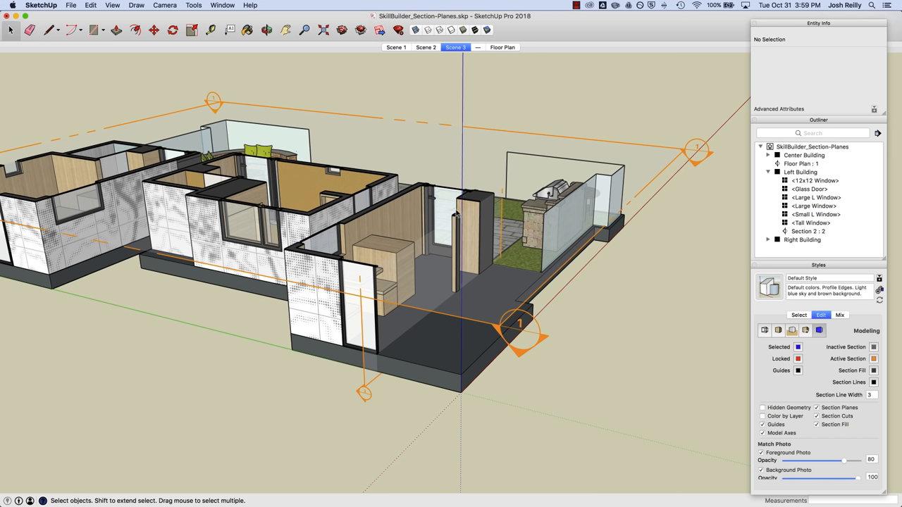